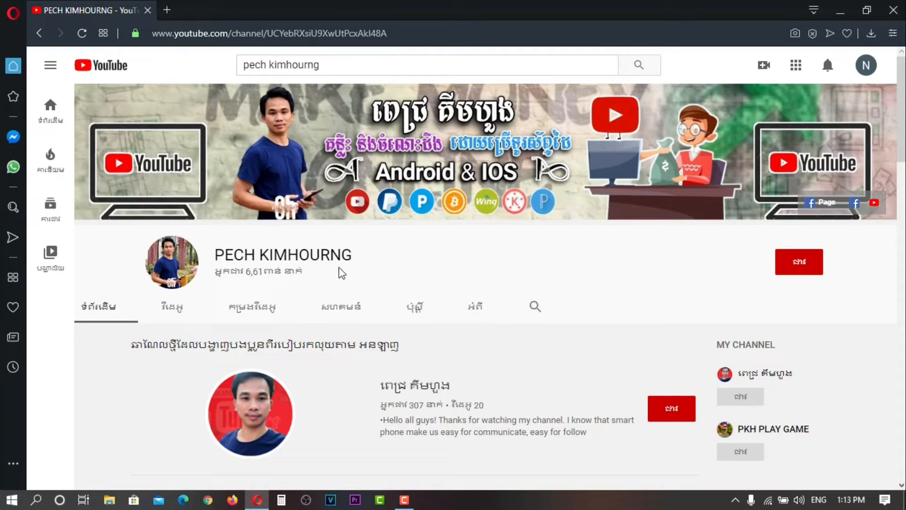
left_click_drag(361, 259, 212, 258)
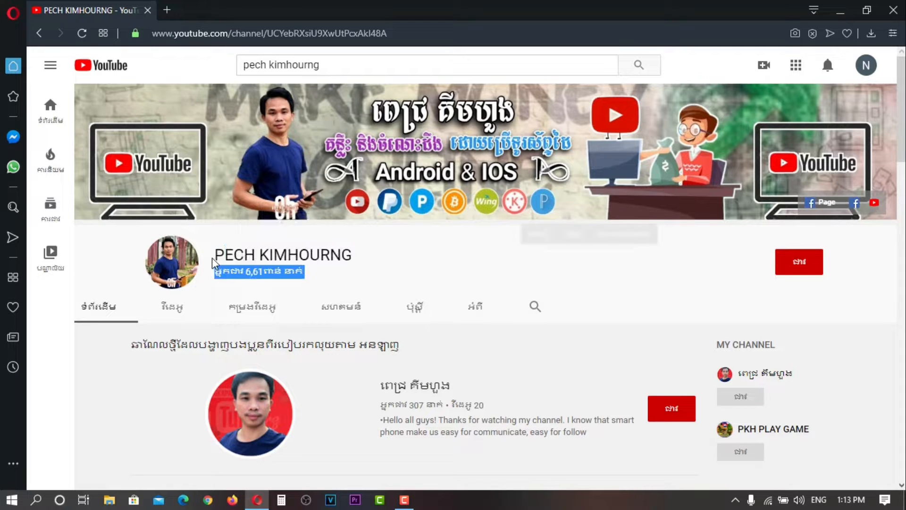
left_click(418, 274)
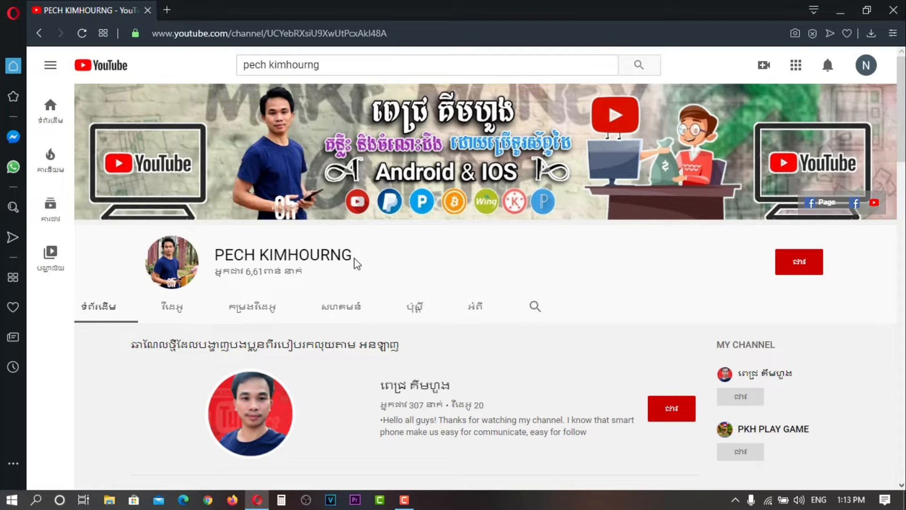
left_click_drag(354, 263, 215, 254)
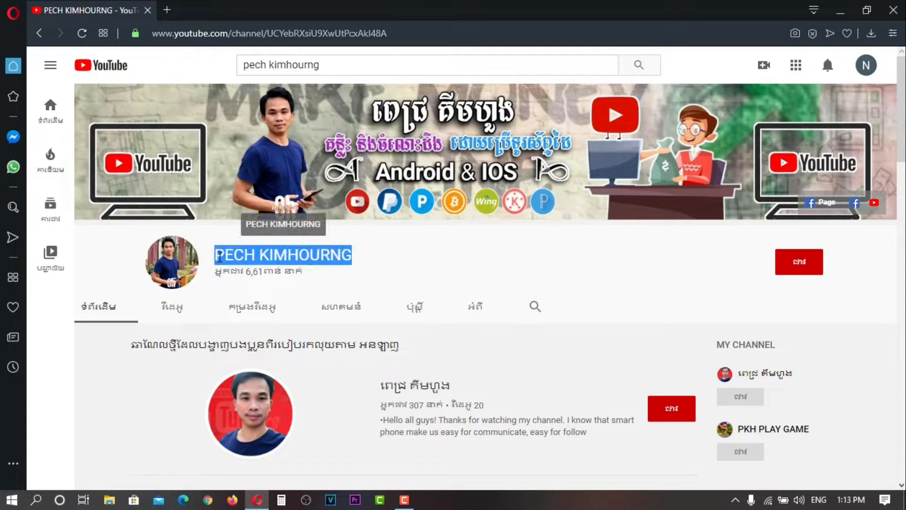
left_click(438, 278)
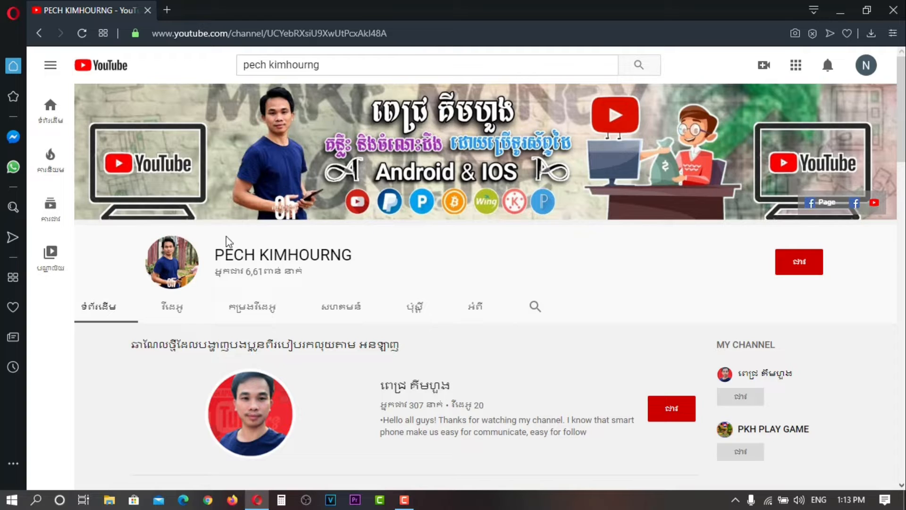
left_click_drag(365, 269, 219, 257)
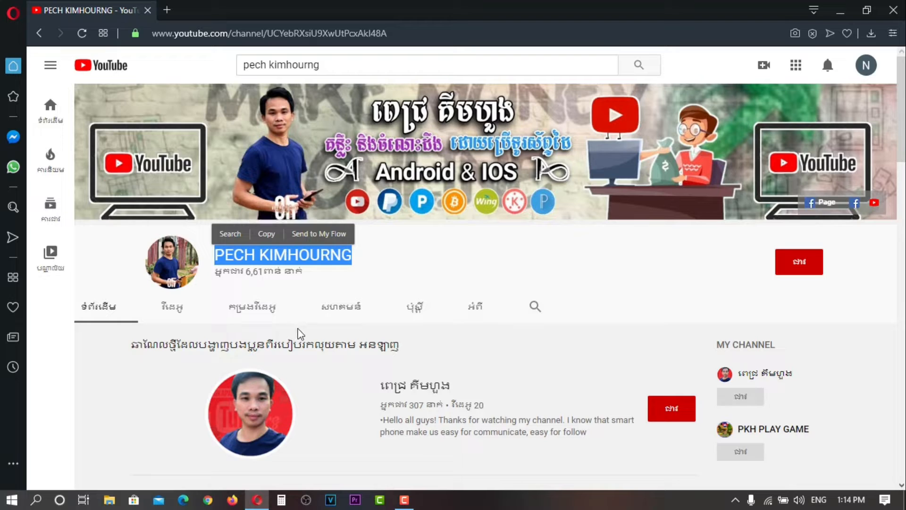
left_click(404, 277)
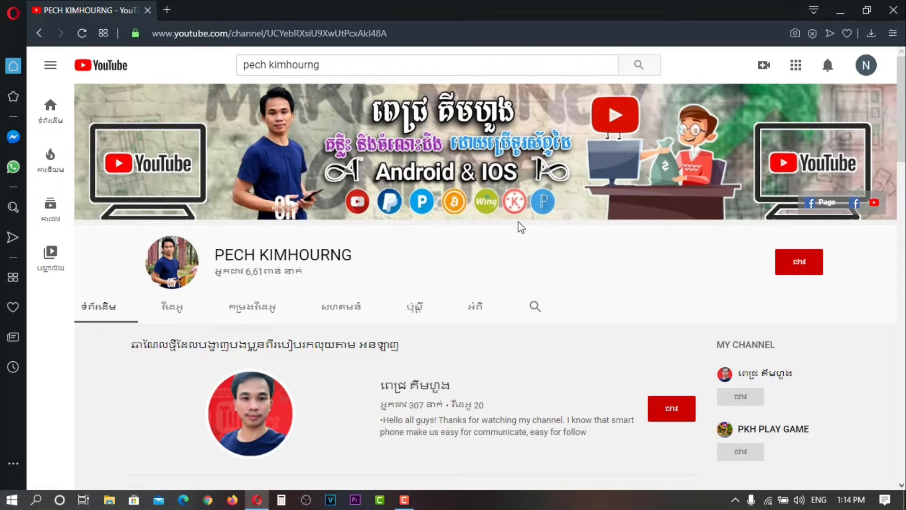
View the creator's second channel featured on the channel page and close its tab
left_click(239, 424)
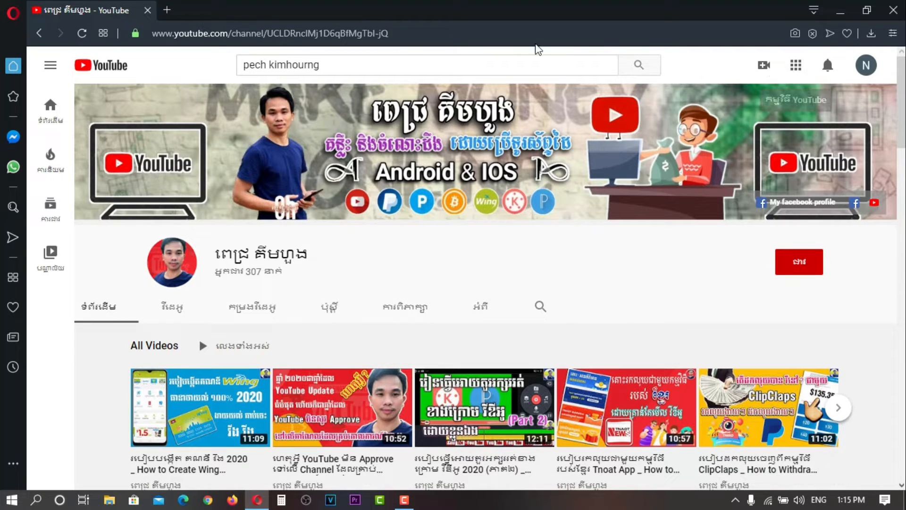
left_click(147, 10)
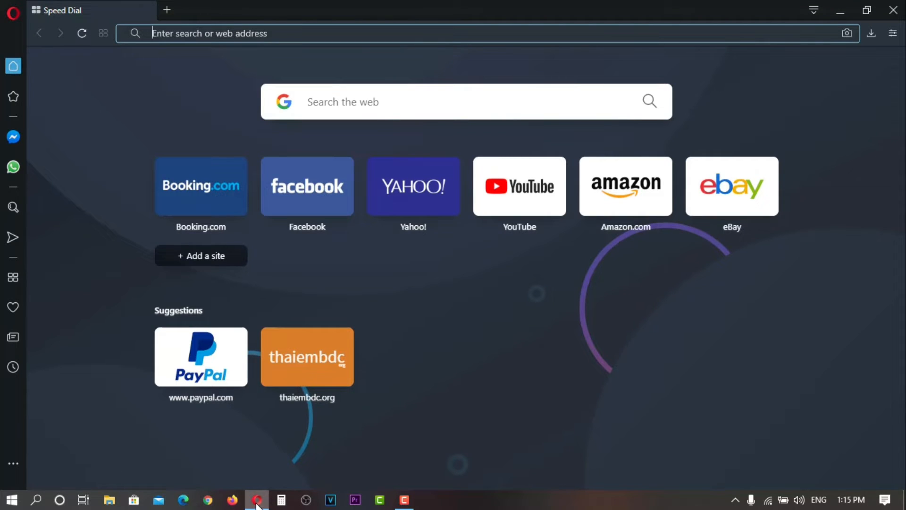
Load the YouTube home page at youtube.com in the empty browser tab
mouse_move(249, 507)
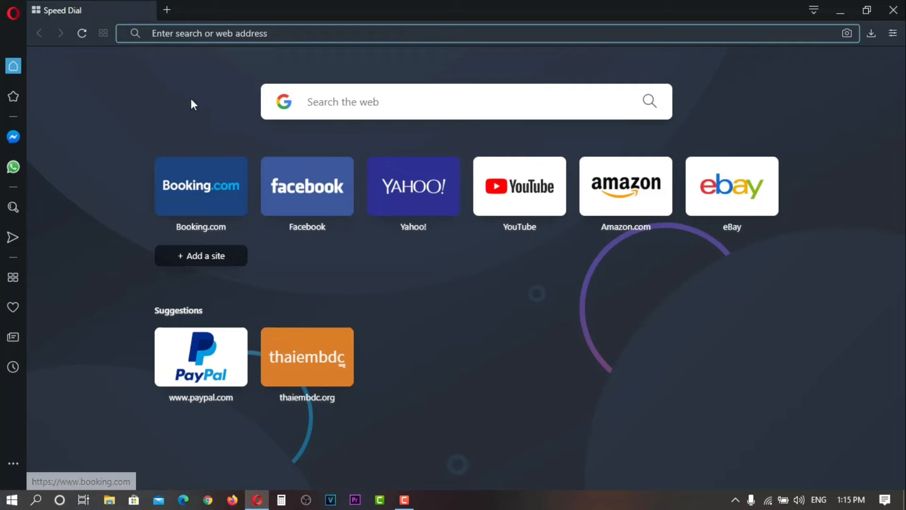
type("y")
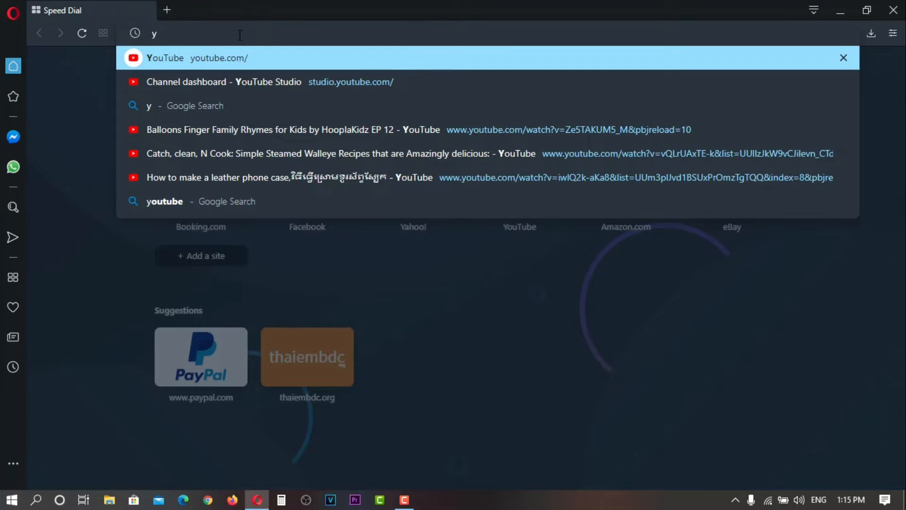
key("BackSpace")
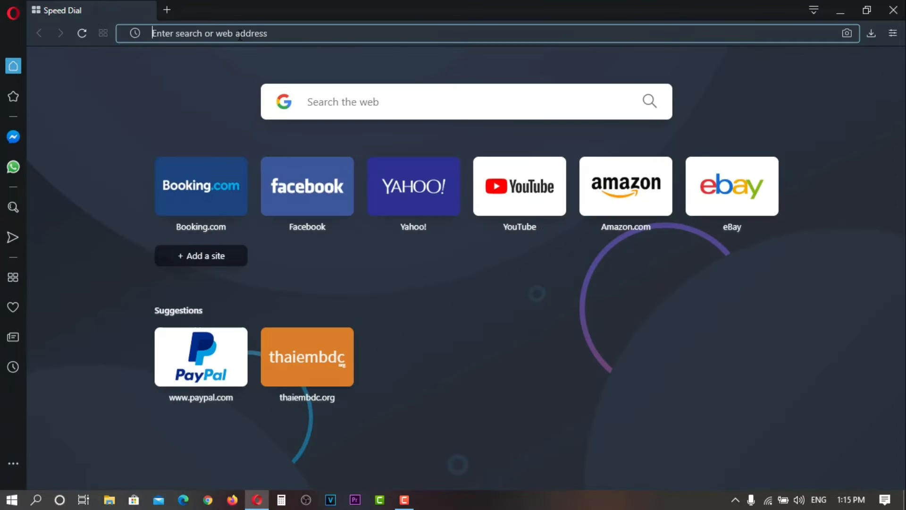
type("youtube.com/")
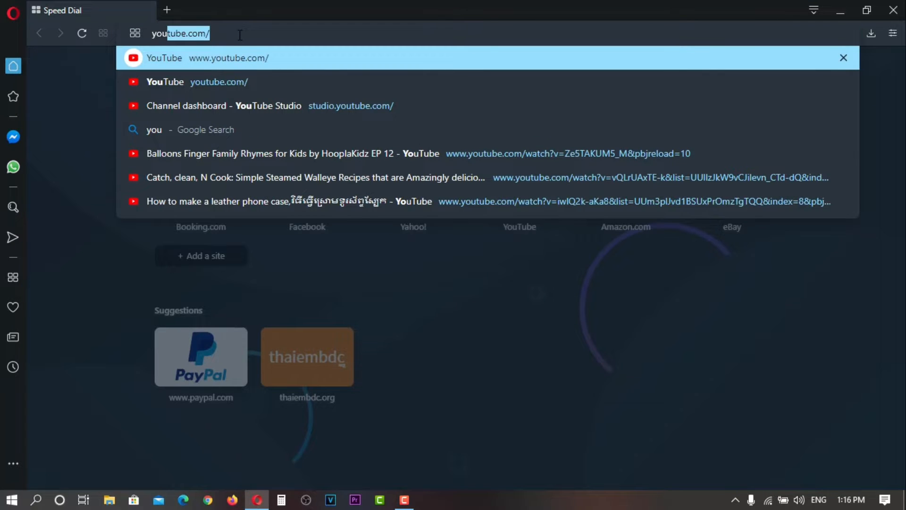
key("Return")
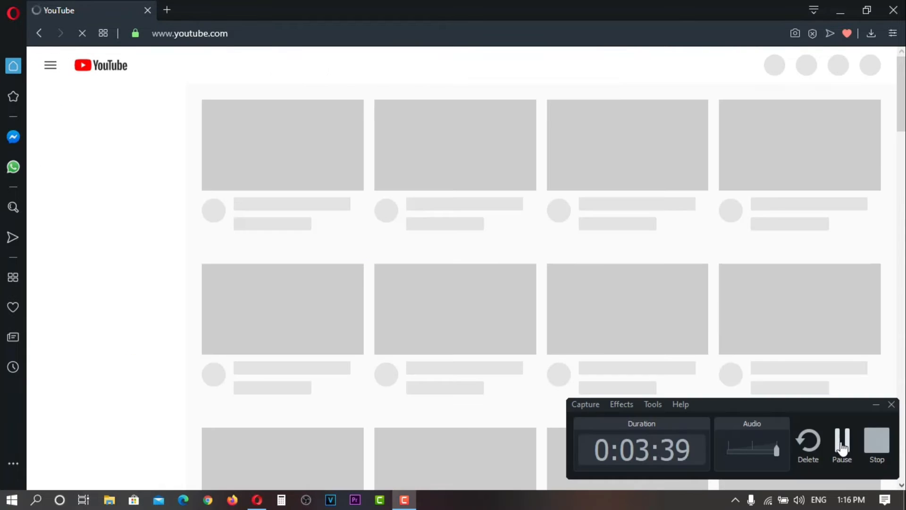
left_click(843, 448)
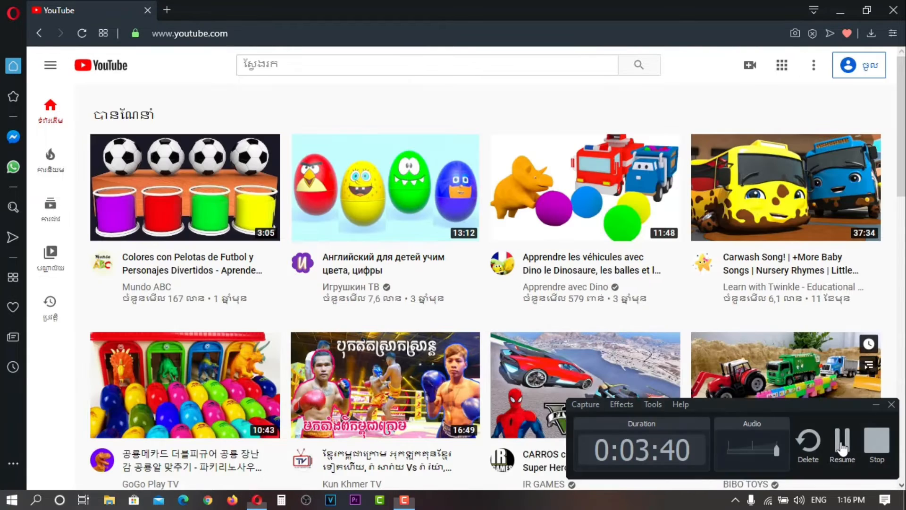
left_click(843, 448)
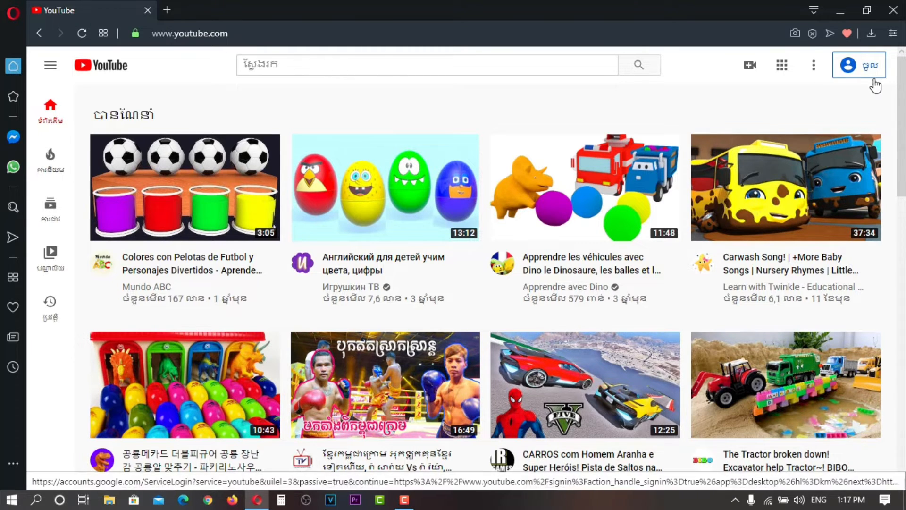
Sign in to YouTube with the Google account's e-mail address and password
left_click(870, 66)
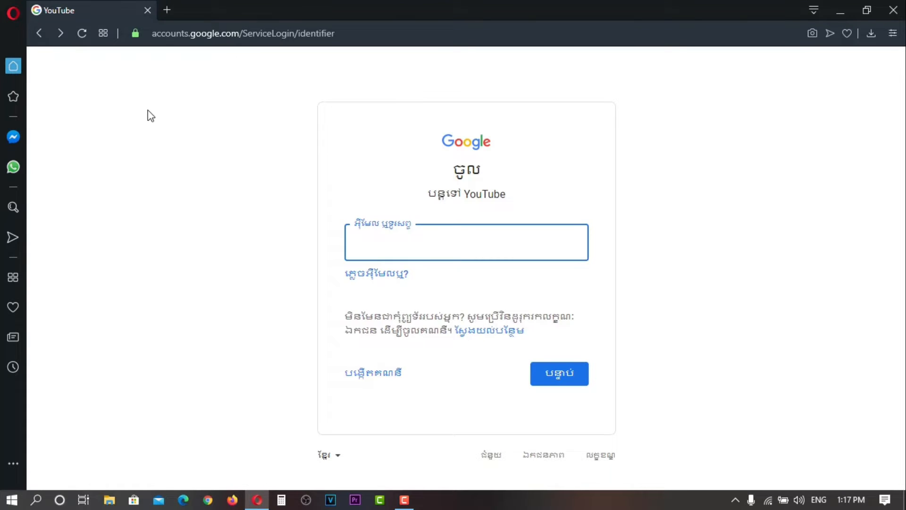
left_click(39, 33)
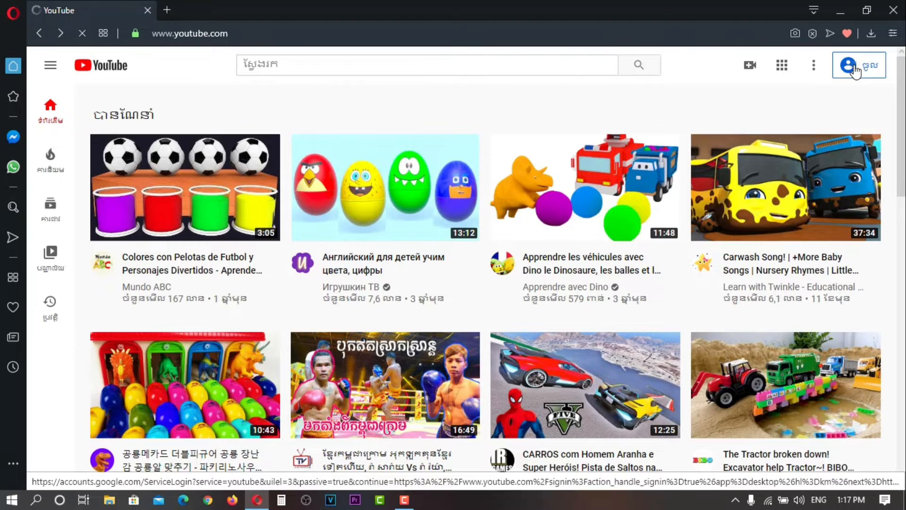
left_click(855, 71)
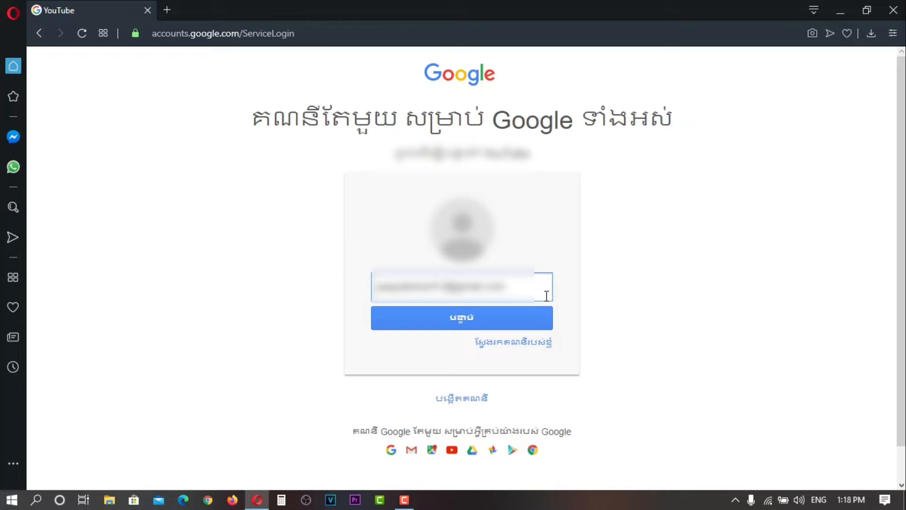
left_click(457, 320)
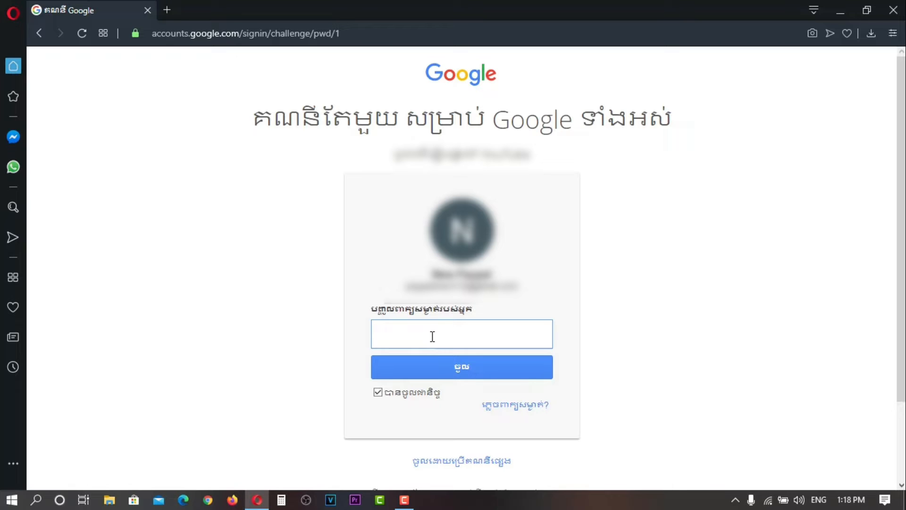
type("•••••••••••")
left_click(458, 369)
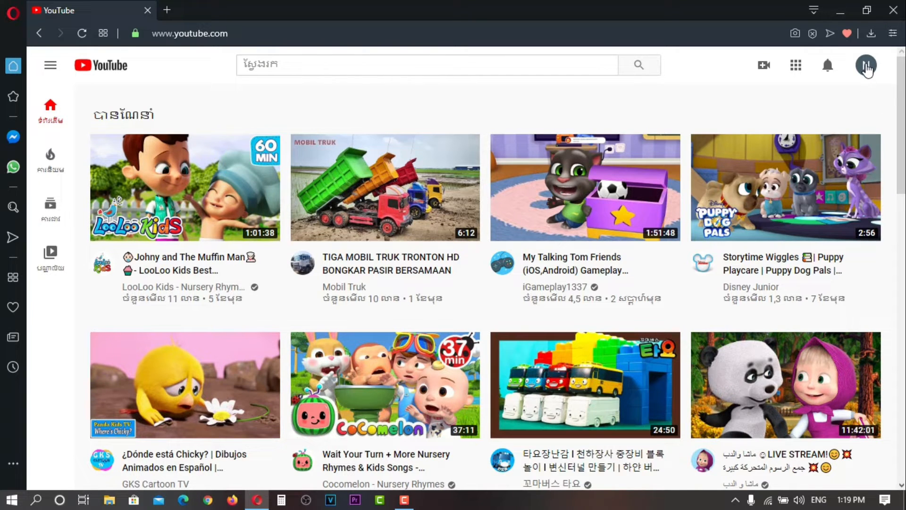
Enter YouTube Studio from the account and create the channel under the prefilled first and last name
left_click(867, 66)
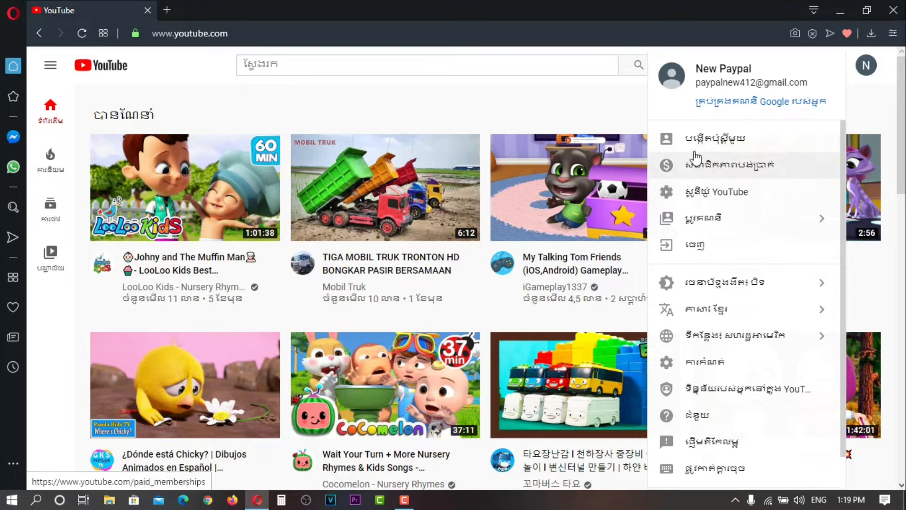
left_click(672, 202)
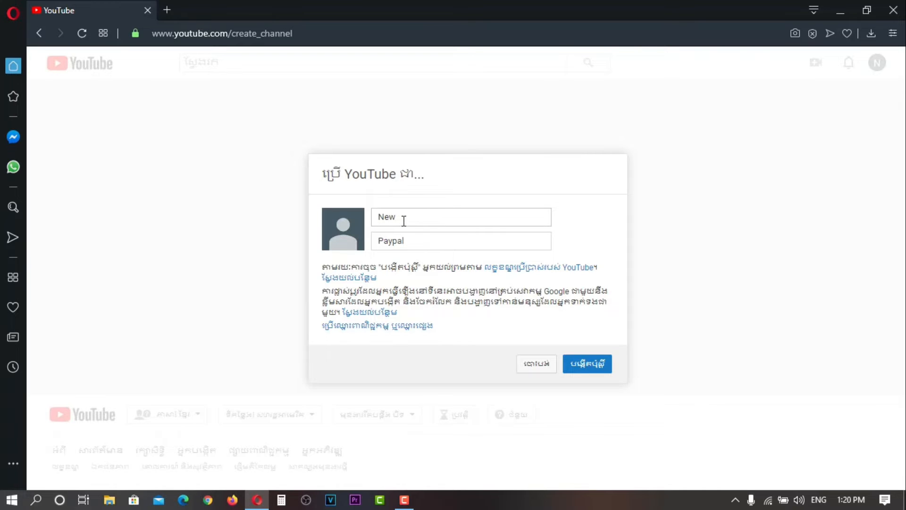
left_click_drag(404, 223, 377, 221)
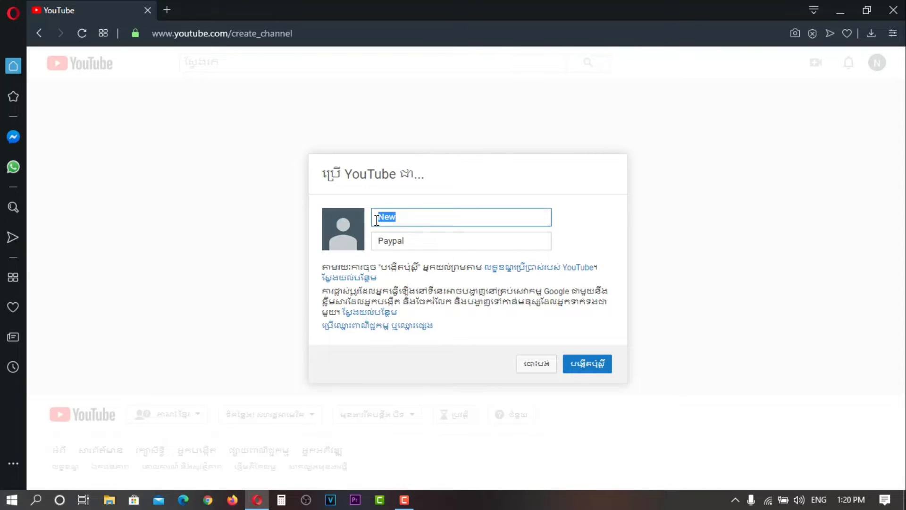
left_click_drag(428, 244, 376, 240)
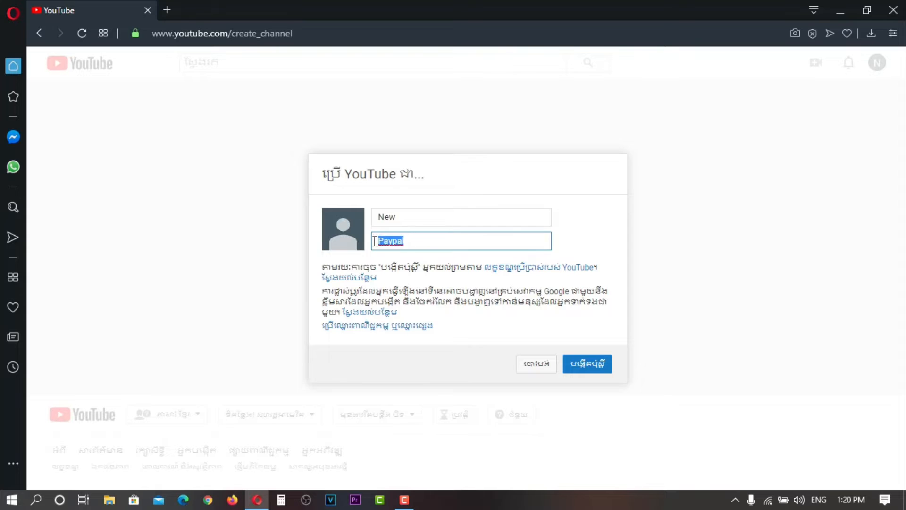
left_click(442, 221)
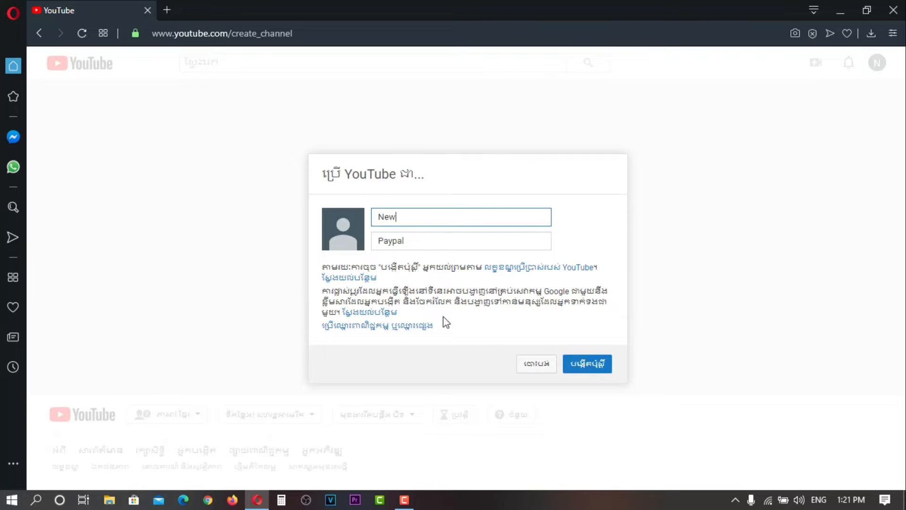
left_click(596, 372)
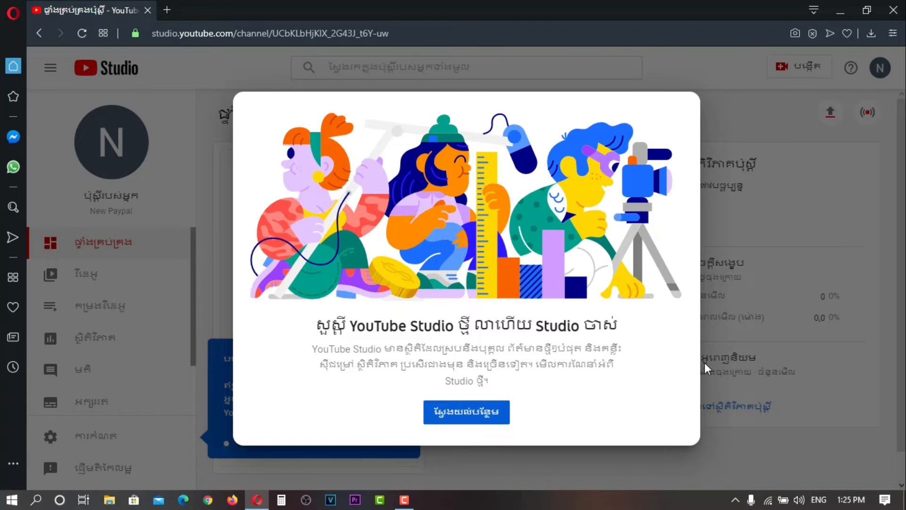
Dismiss the Studio welcome message and introductory tour, closing the channel settings without saving
left_click(747, 330)
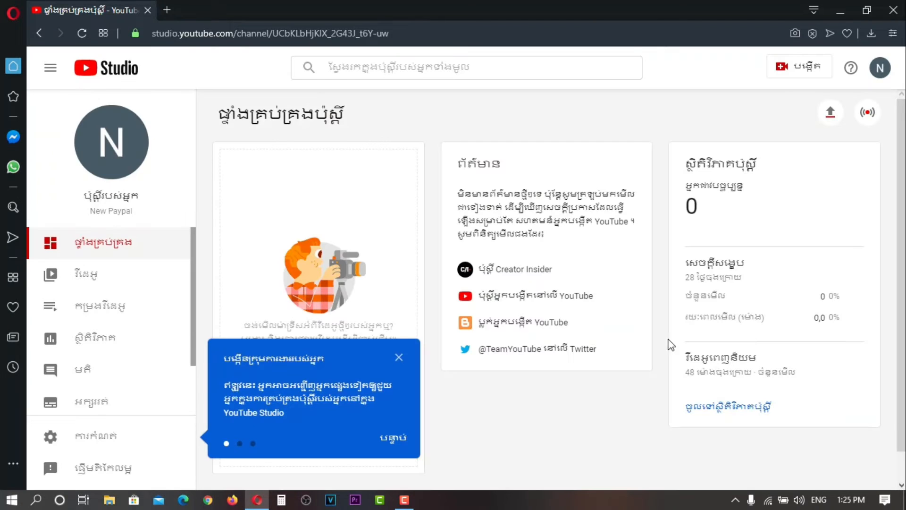
left_click(383, 439)
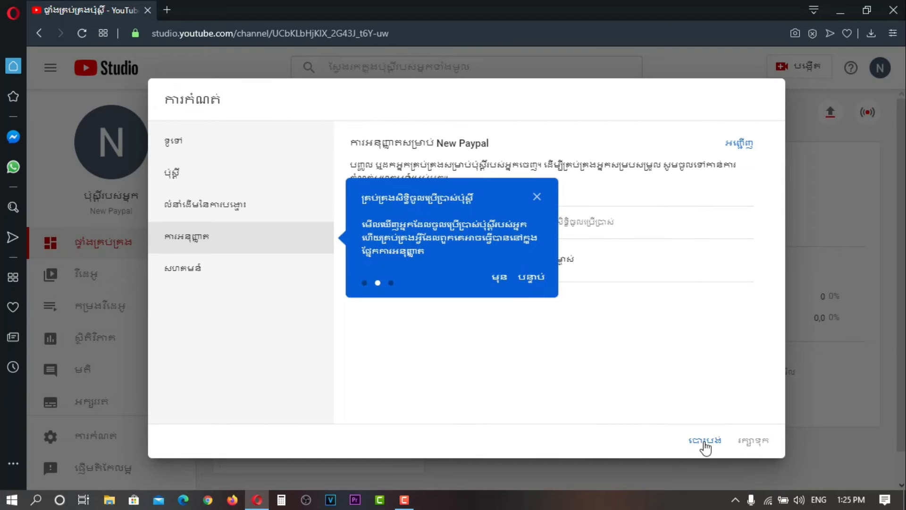
left_click(703, 441)
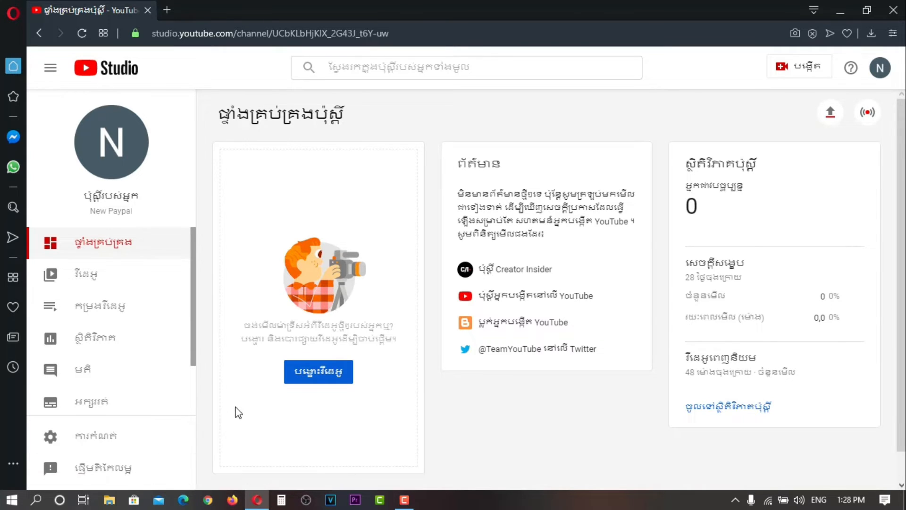
Choose USD as the default currency in the general section of the Studio settings
left_click(121, 443)
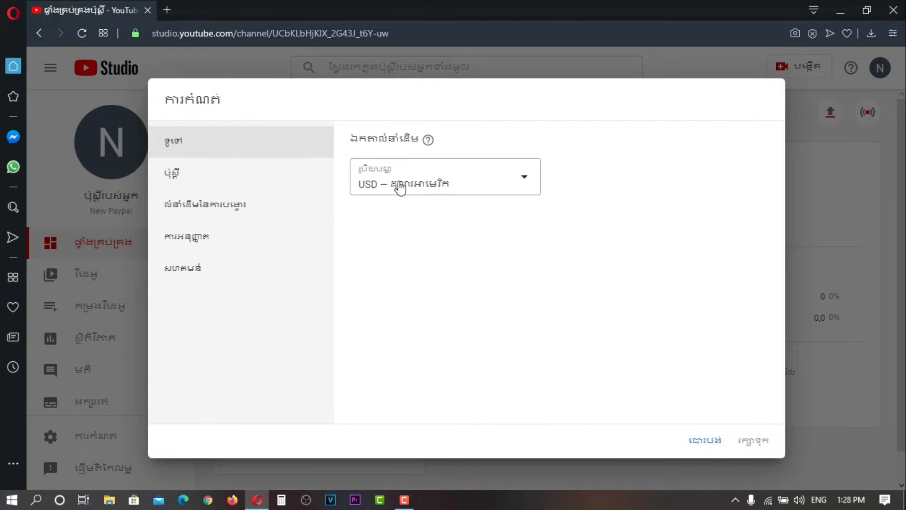
left_click(513, 184)
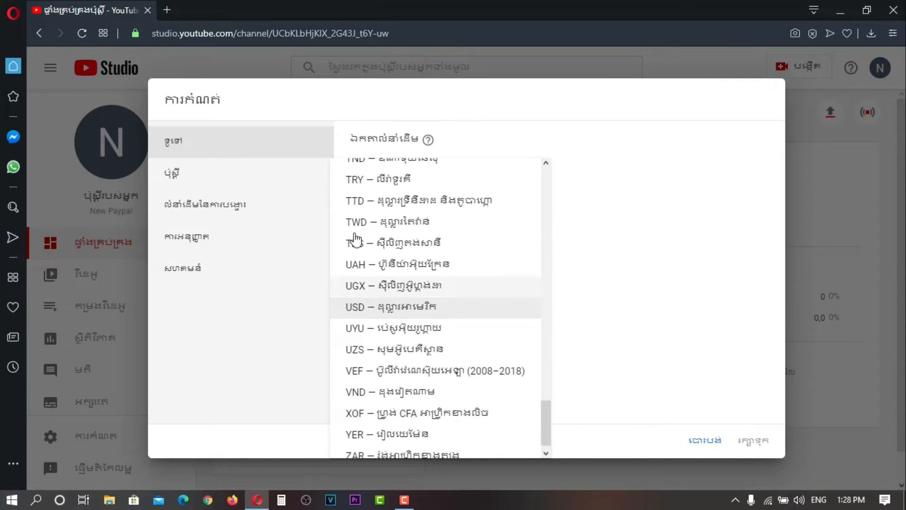
left_click(414, 309)
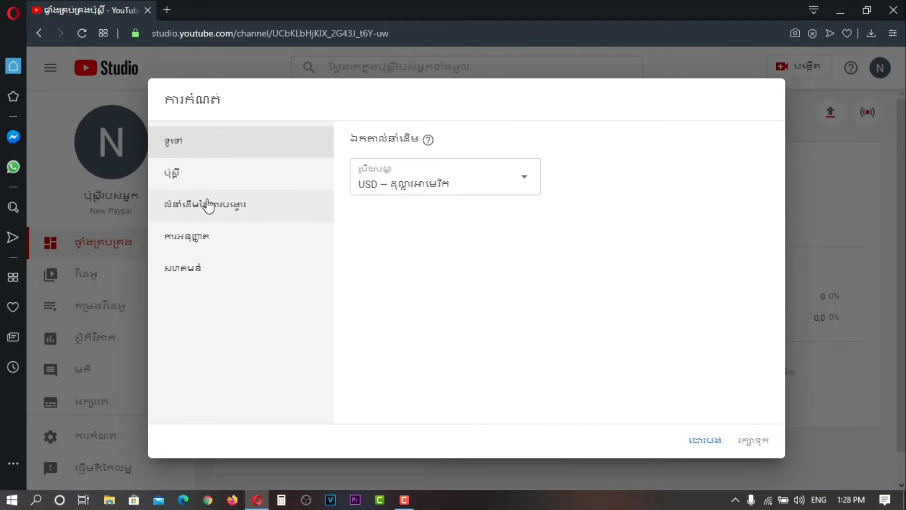
Set the channel's country to Thailand (ថៃ) in its basic information and save the settings
left_click(173, 179)
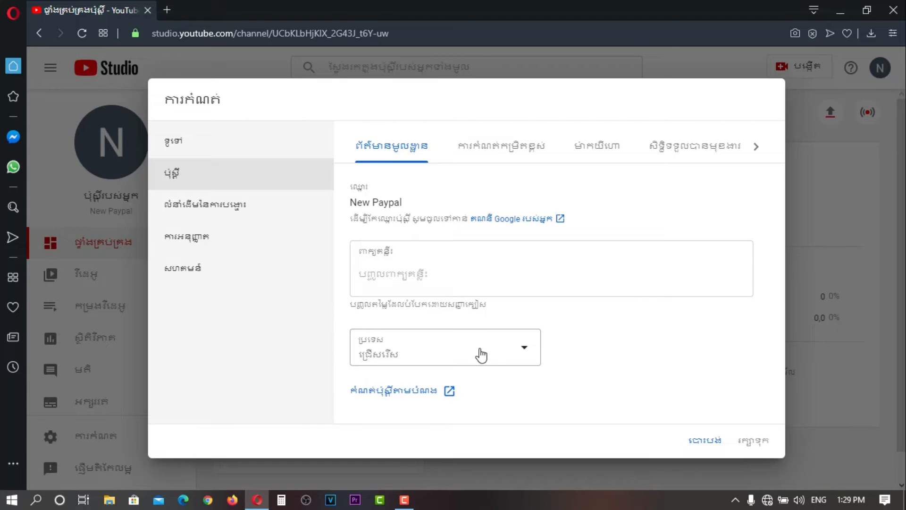
left_click(517, 352)
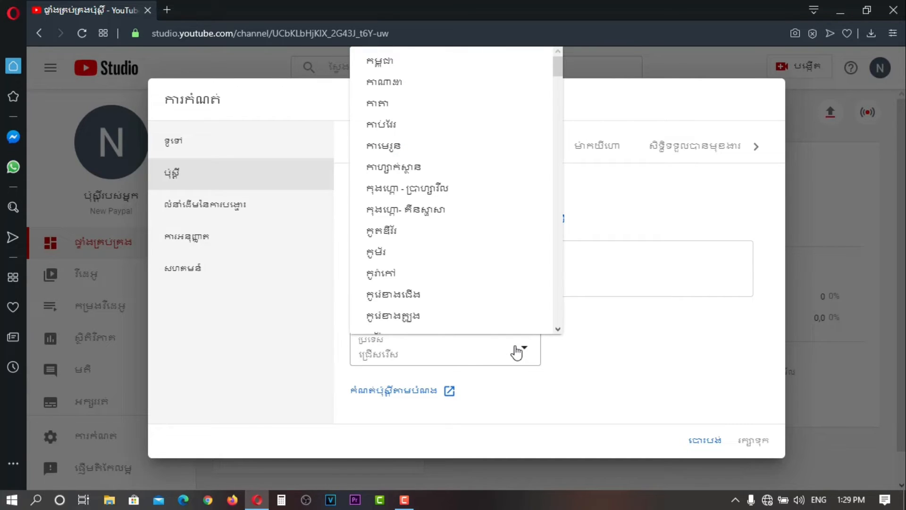
left_click(558, 329)
left_click_drag(558, 329, 558, 329)
left_click(558, 328)
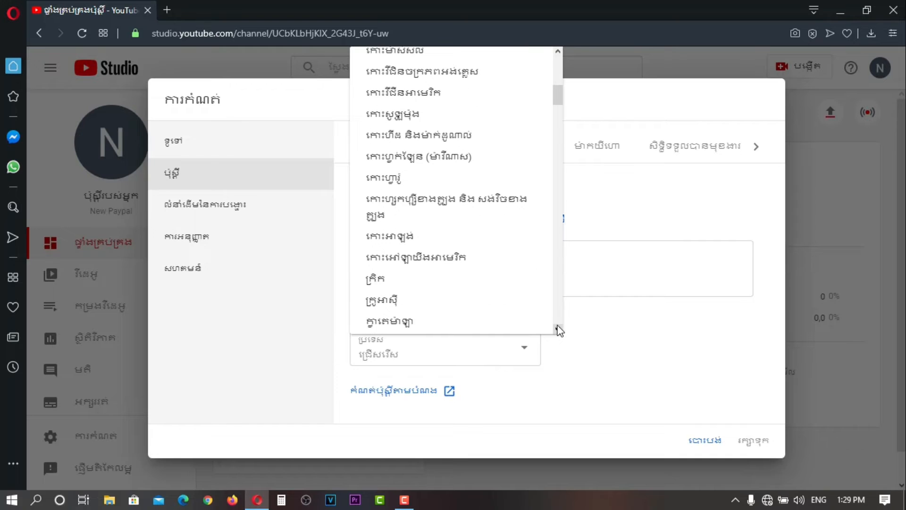
left_click(559, 329)
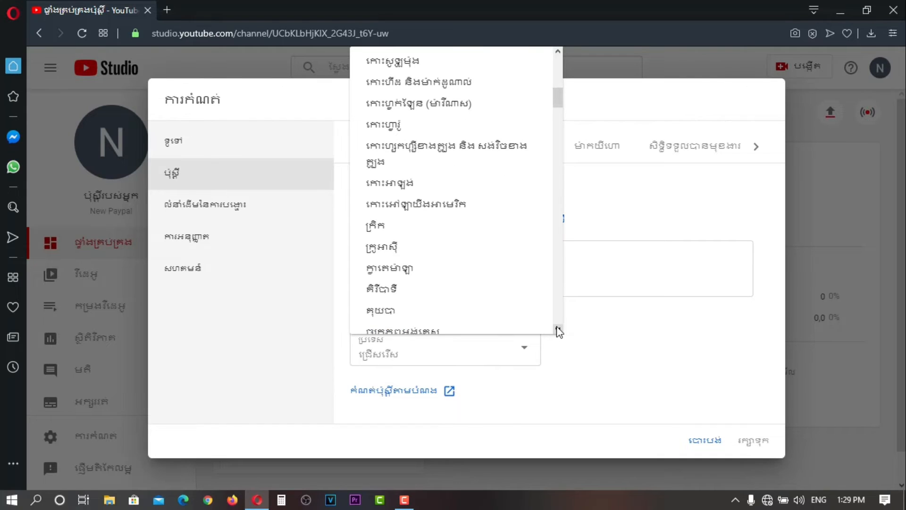
left_click_drag(558, 329, 558, 329)
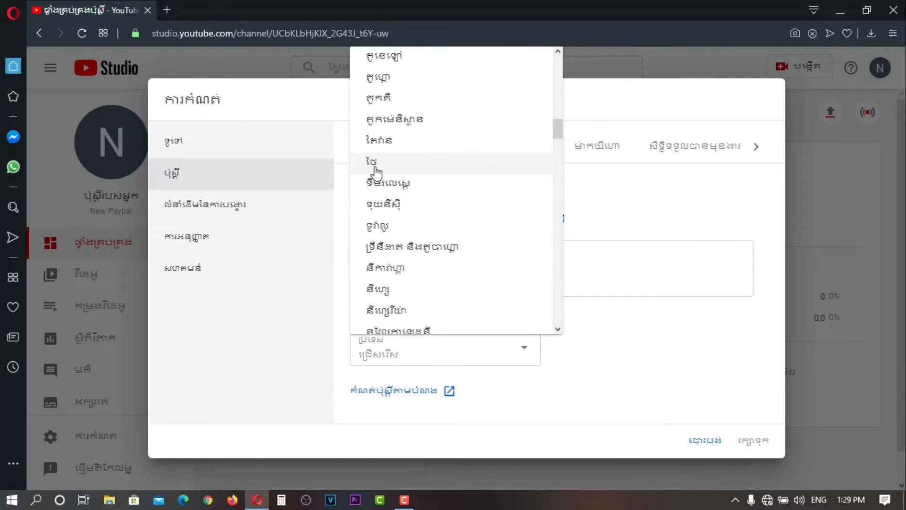
left_click(400, 170)
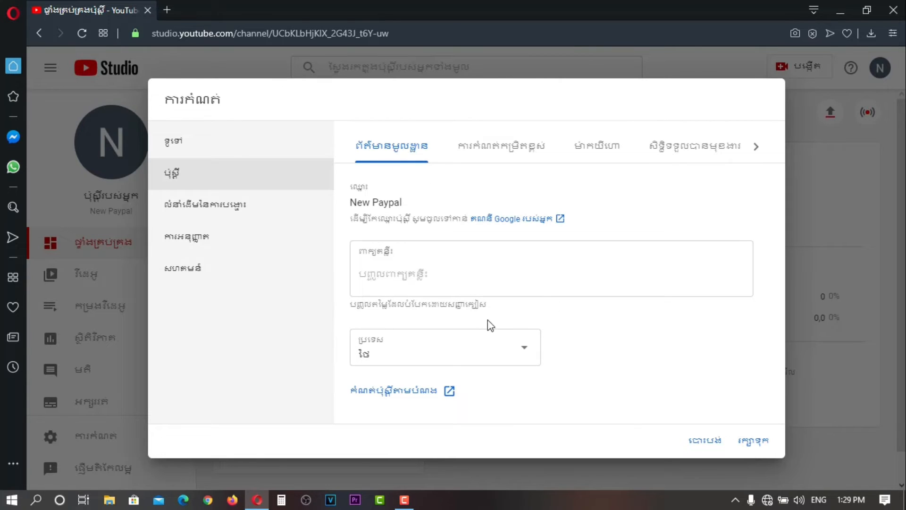
left_click(753, 441)
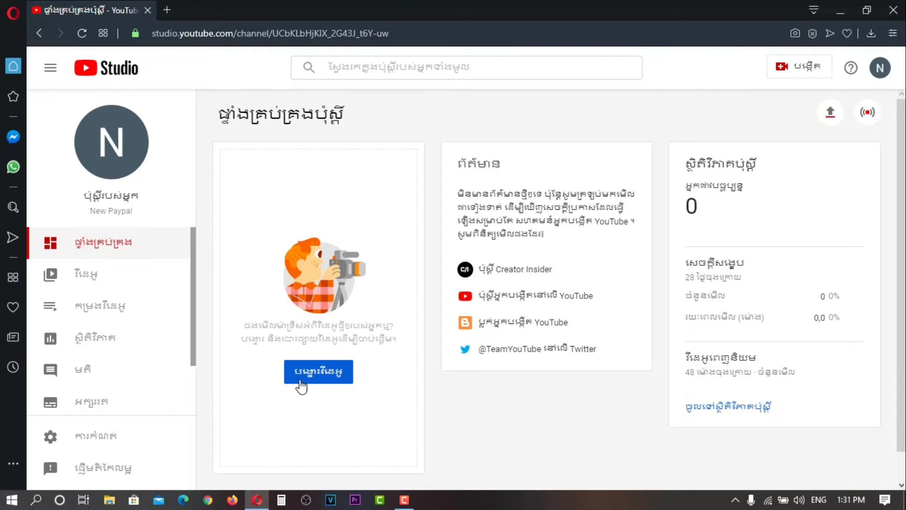
Reopen the Studio settings and mark the channel as not made for kids in its advanced settings
left_click(92, 442)
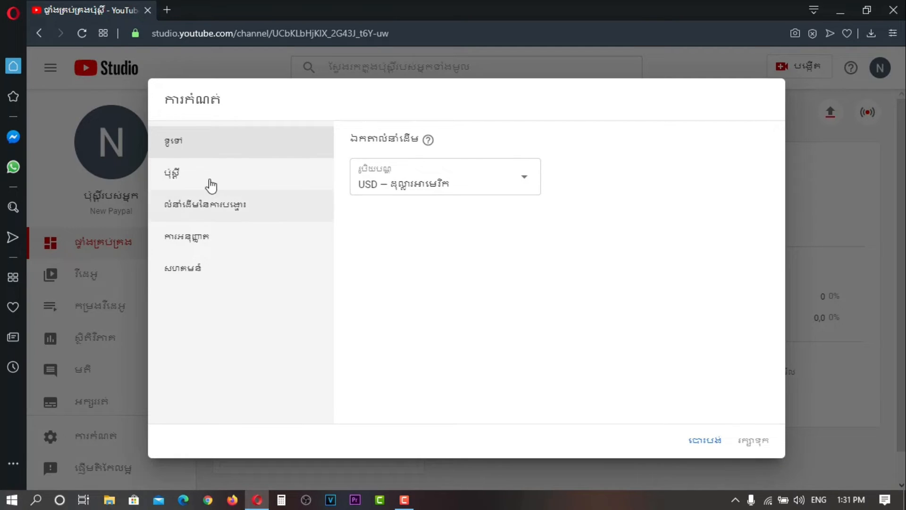
left_click(194, 178)
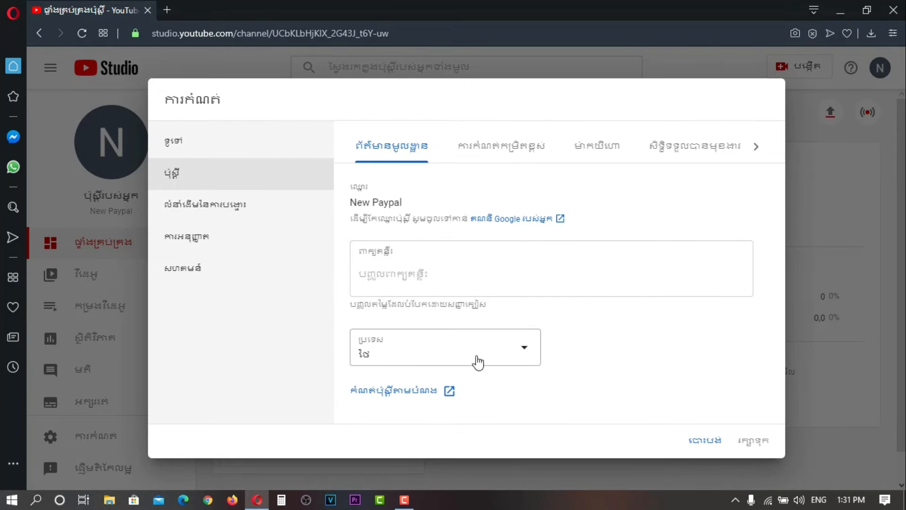
left_click(491, 156)
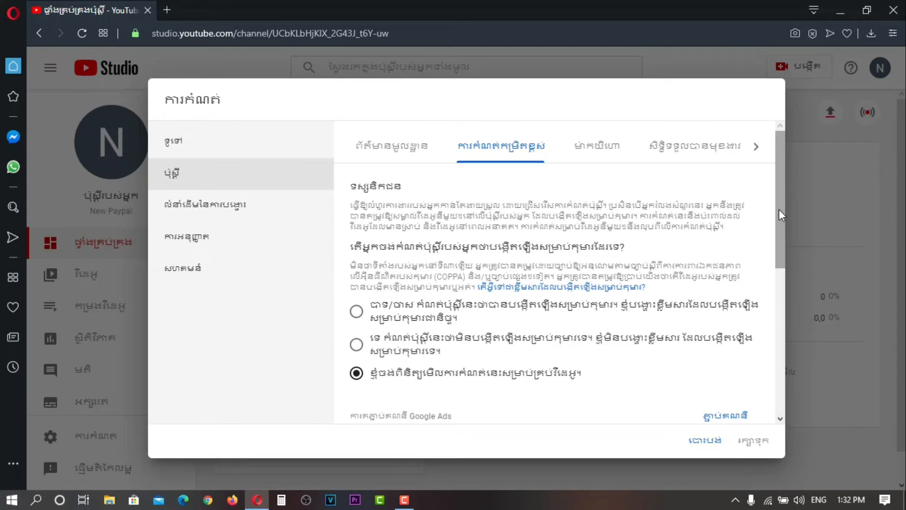
left_click_drag(778, 208, 789, 260)
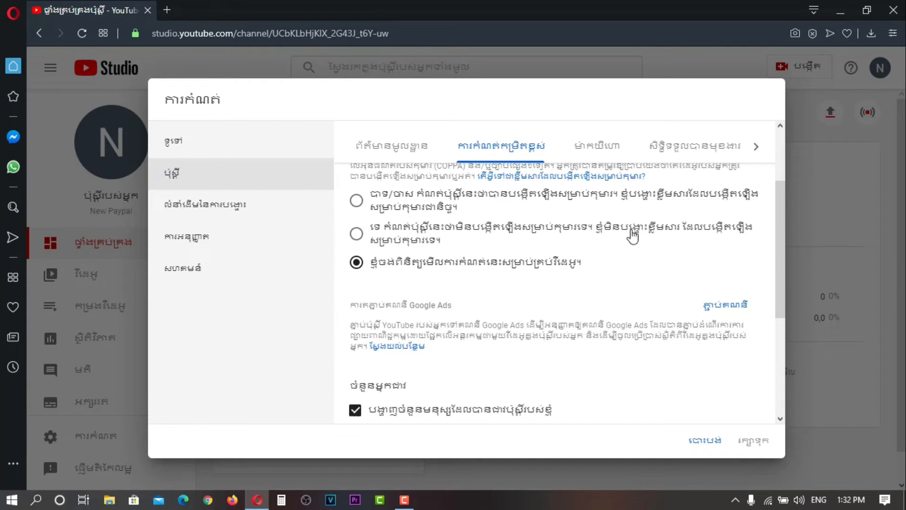
left_click(357, 235)
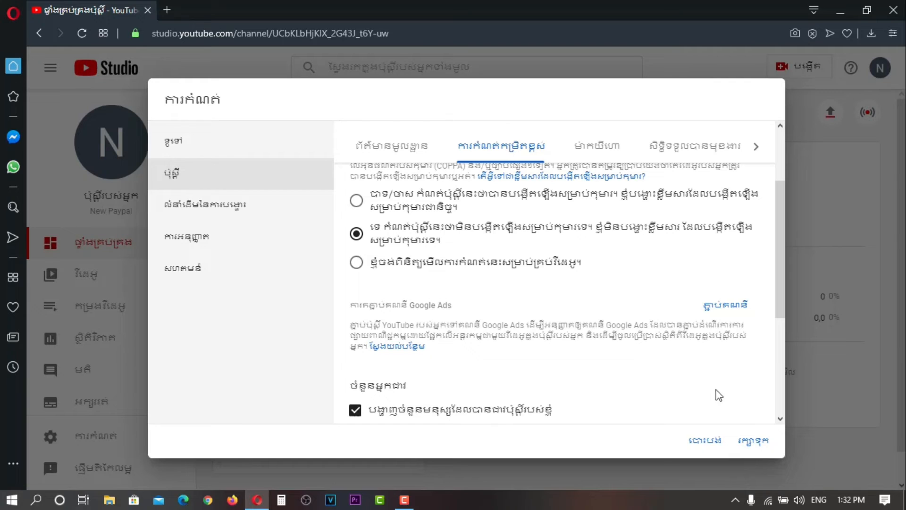
left_click(692, 146)
left_click(493, 146)
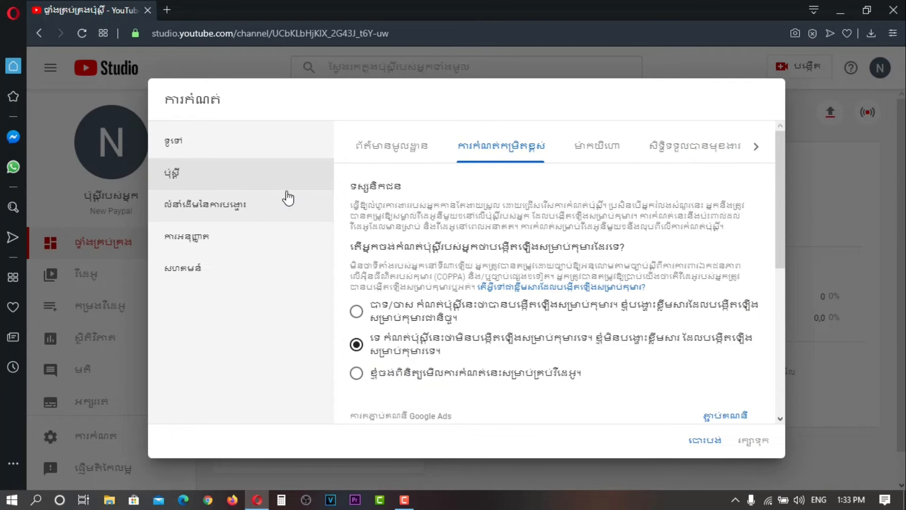
Set the default visibility of uploads to Public (សាធារណៈ) in the basic upload defaults
left_click(207, 213)
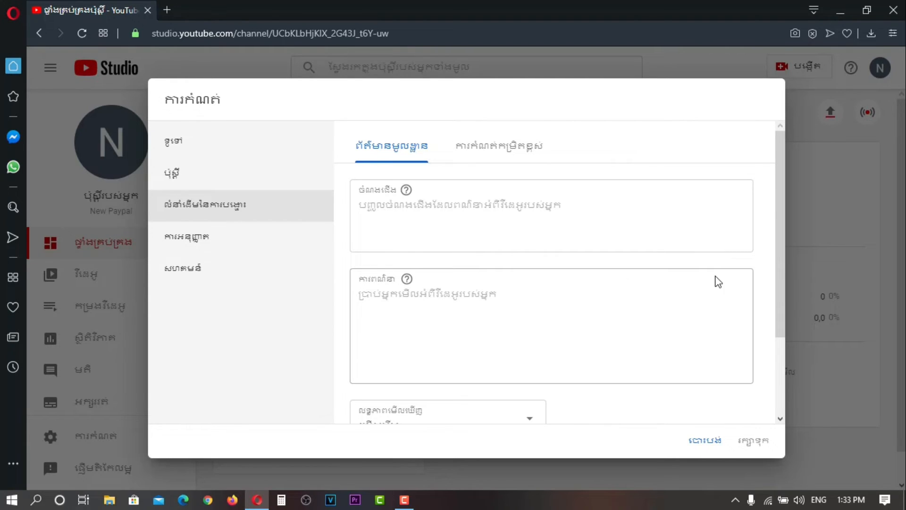
left_click_drag(779, 267, 781, 313)
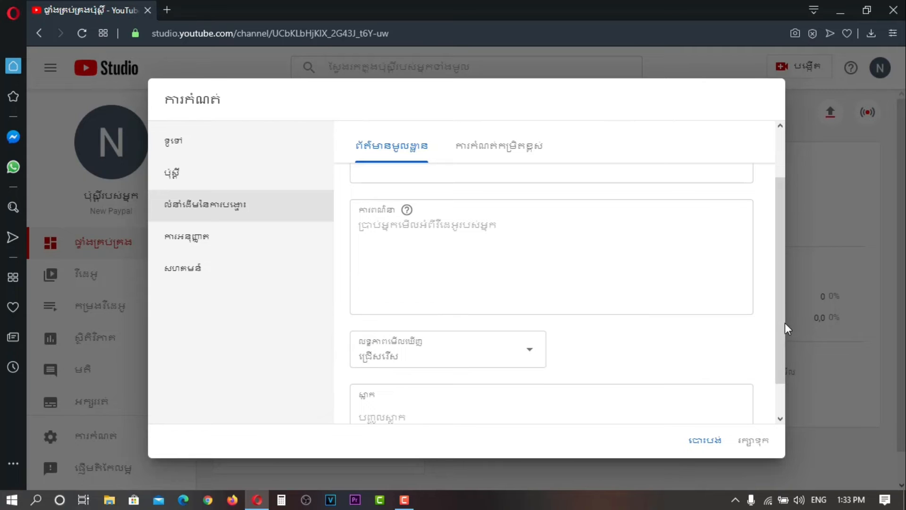
left_click_drag(781, 319, 781, 338)
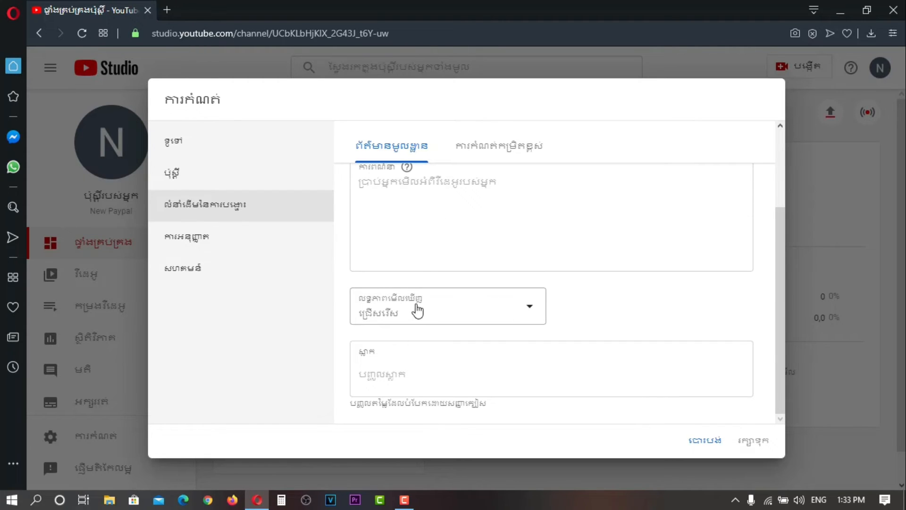
left_click(530, 320)
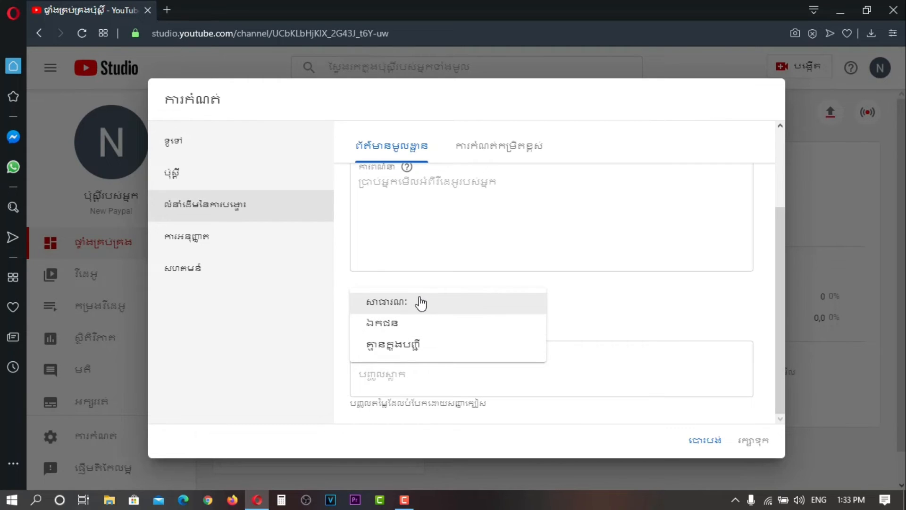
left_click(421, 303)
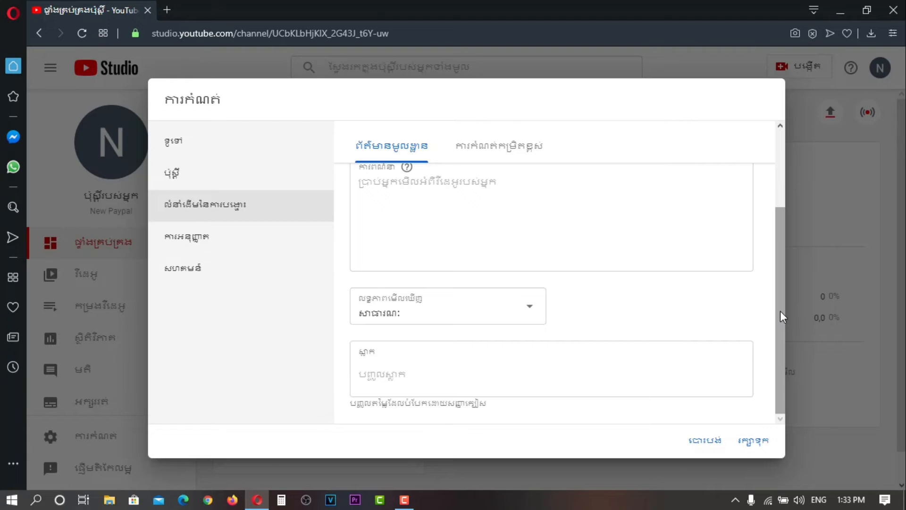
Examine the licence and video language choices in the advanced upload defaults without changing them
left_click_drag(782, 312, 791, 202)
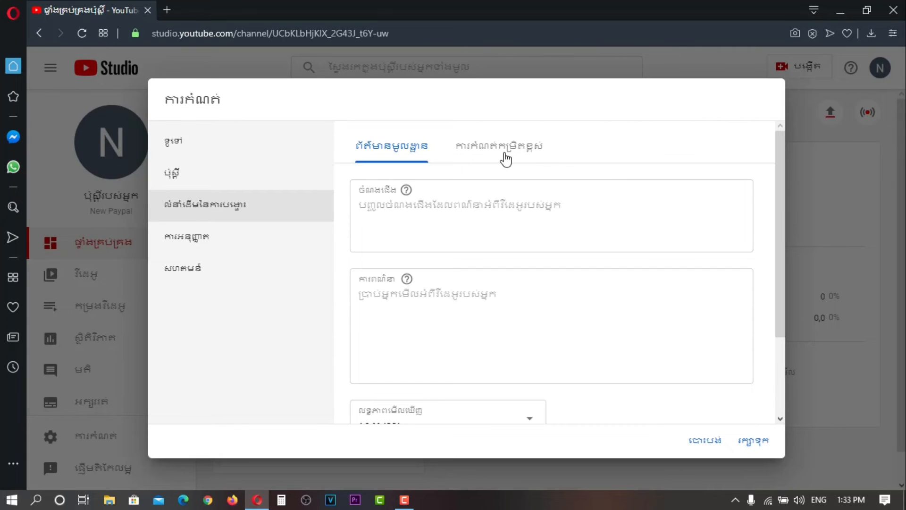
left_click(507, 154)
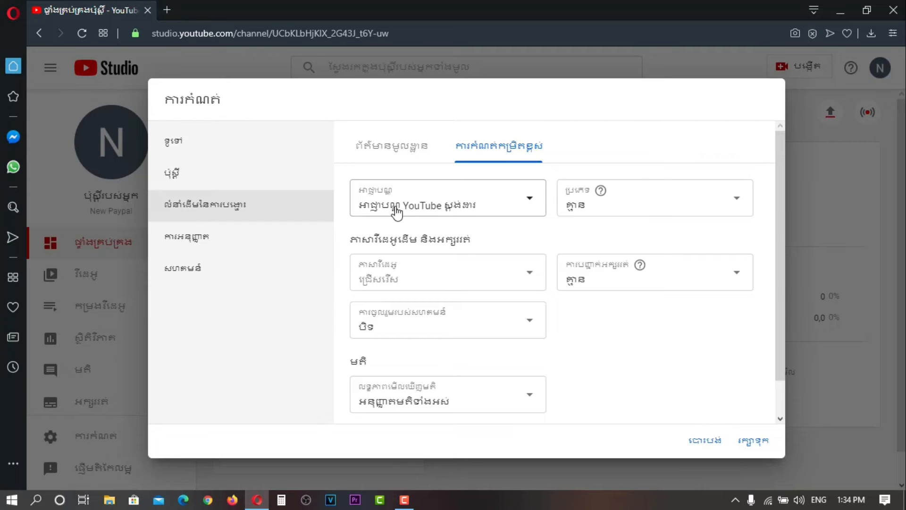
left_click(515, 207)
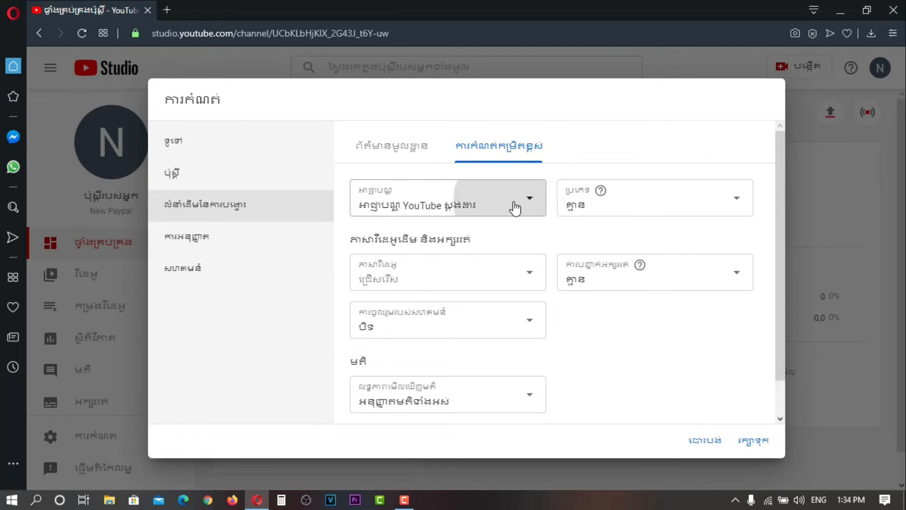
left_click(456, 202)
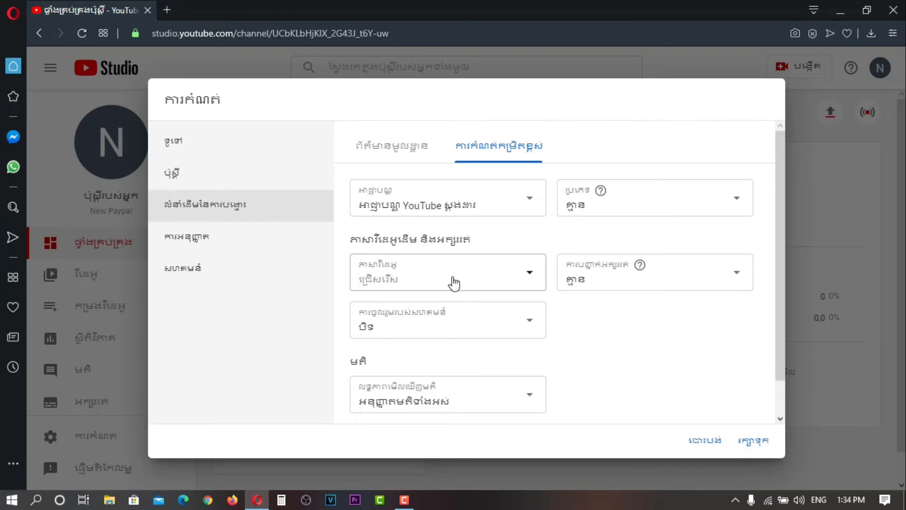
left_click(527, 275)
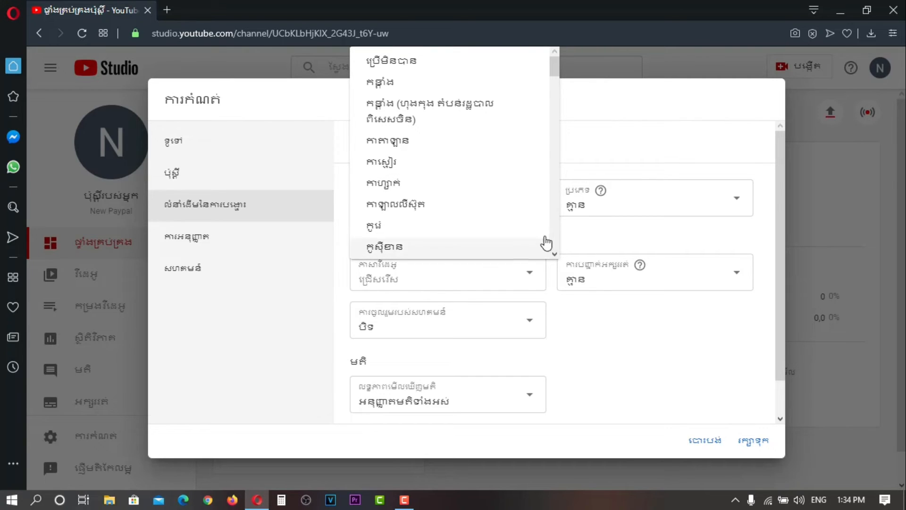
left_click(555, 255)
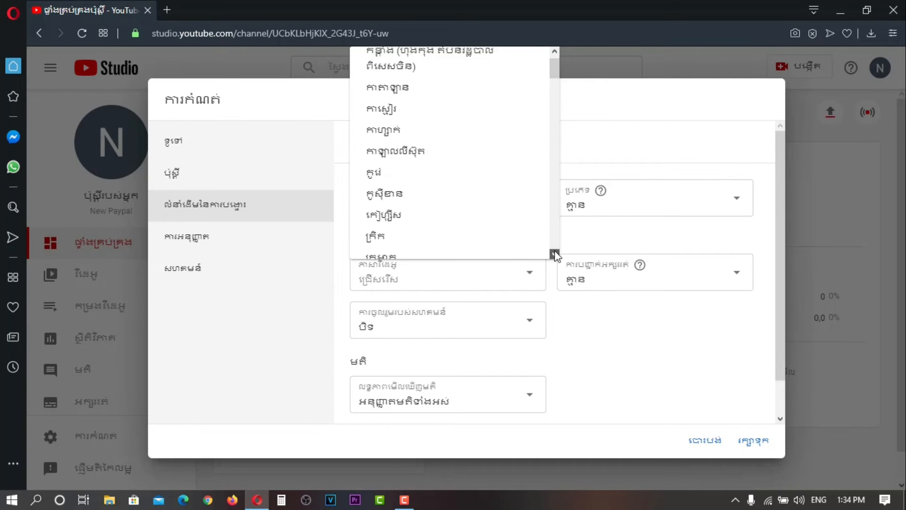
left_click_drag(555, 255, 555, 255)
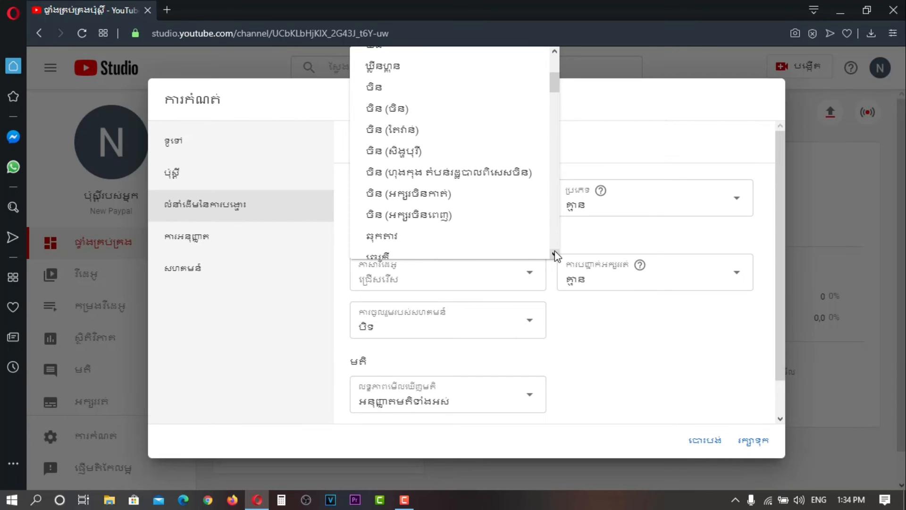
left_click(510, 278)
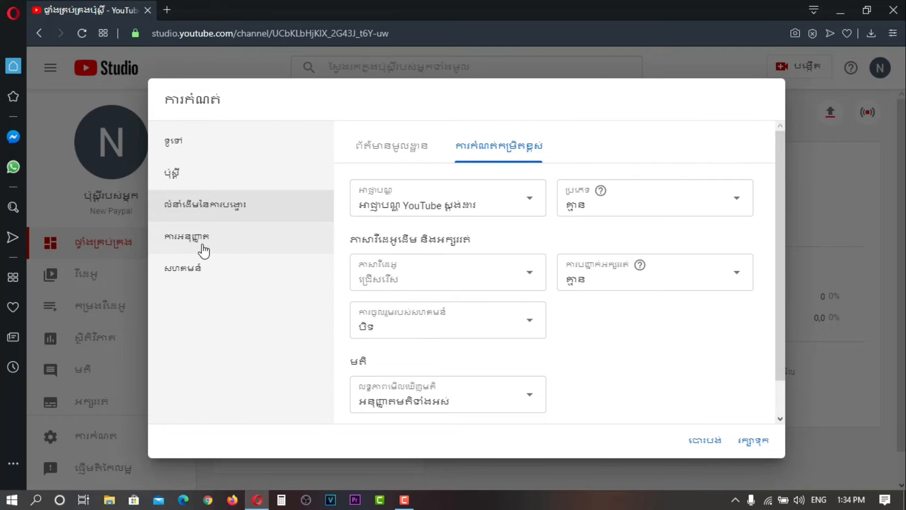
Review the channel permissions and the community filters for moderators, approved users, hidden users, blocked words and links
left_click(204, 250)
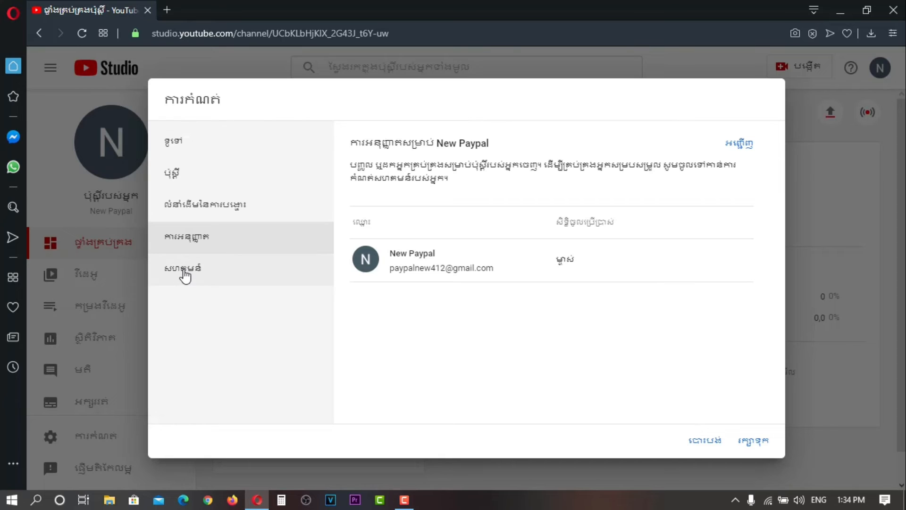
left_click(185, 276)
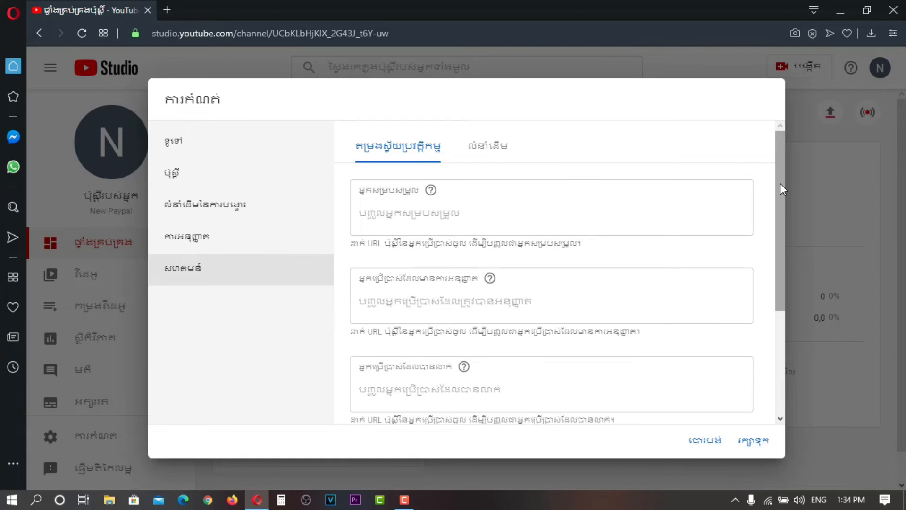
scroll(782, 246, "down", 2)
left_click_drag(780, 242, 788, 265)
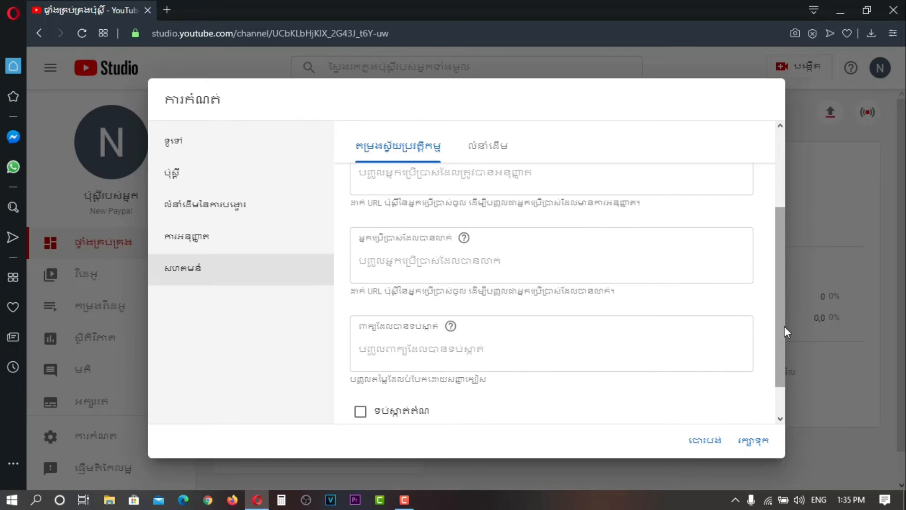
scroll(784, 331, "down", 1)
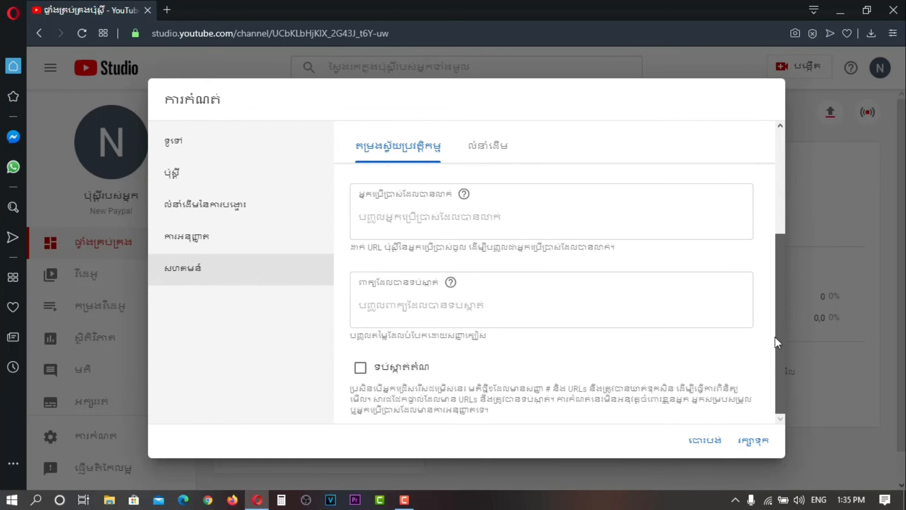
scroll(783, 328, "up", 1)
mouse_move(781, 326)
left_mouse_down()
mouse_move(779, 233)
mouse_move(785, 293)
mouse_move(789, 222)
mouse_move(778, 317)
left_mouse_up()
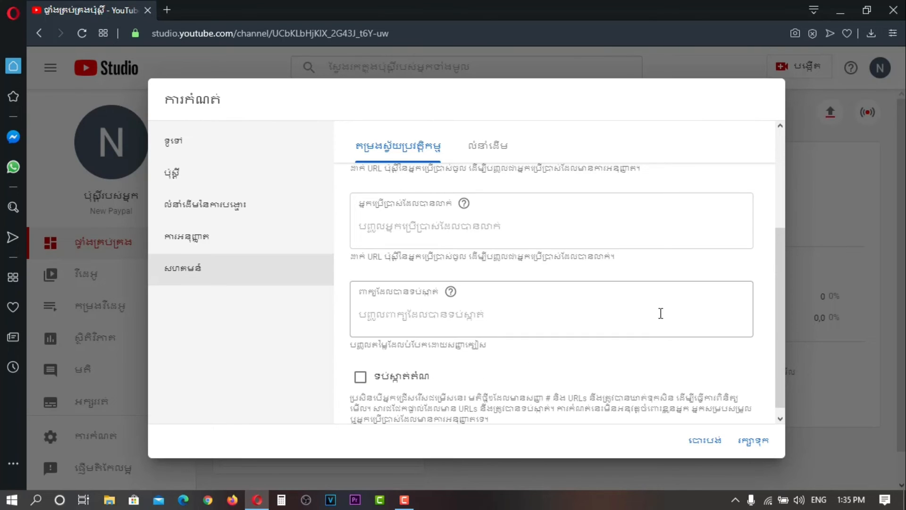
left_click_drag(786, 313, 793, 247)
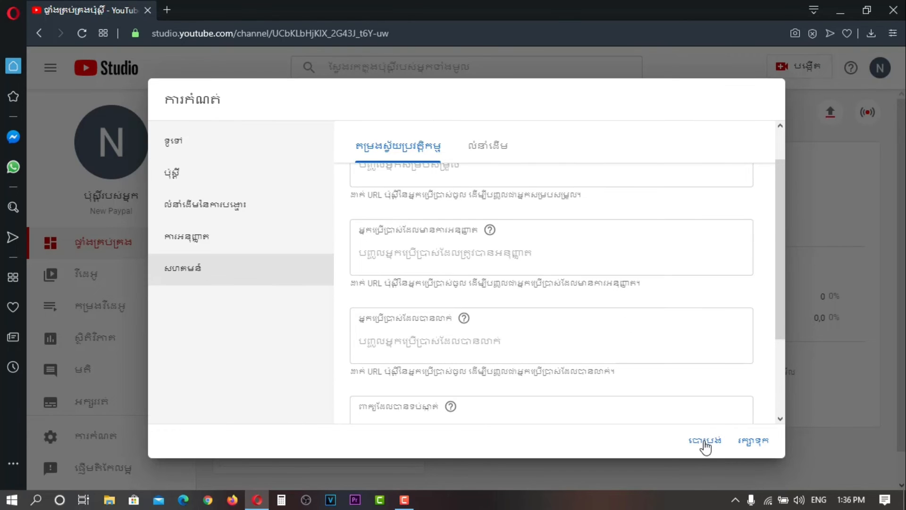
Decline discarding the changes and save the Studio settings
left_click(705, 443)
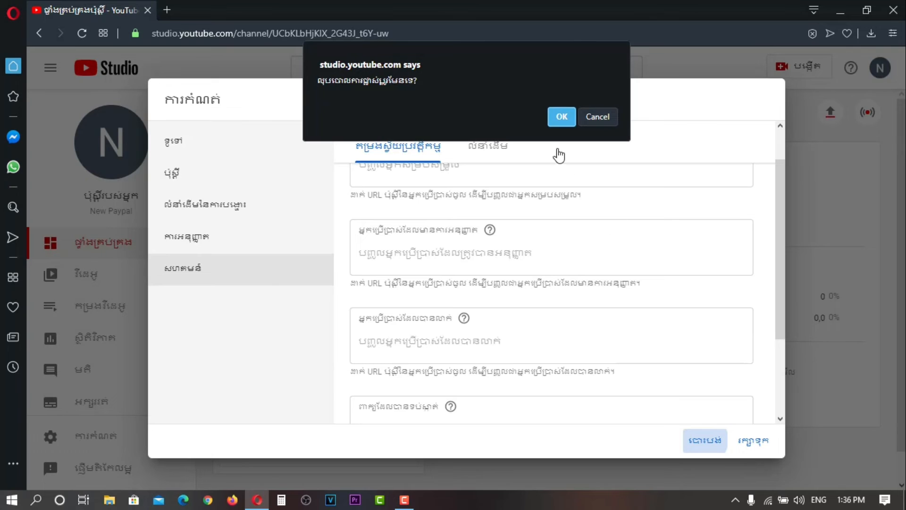
left_click(597, 117)
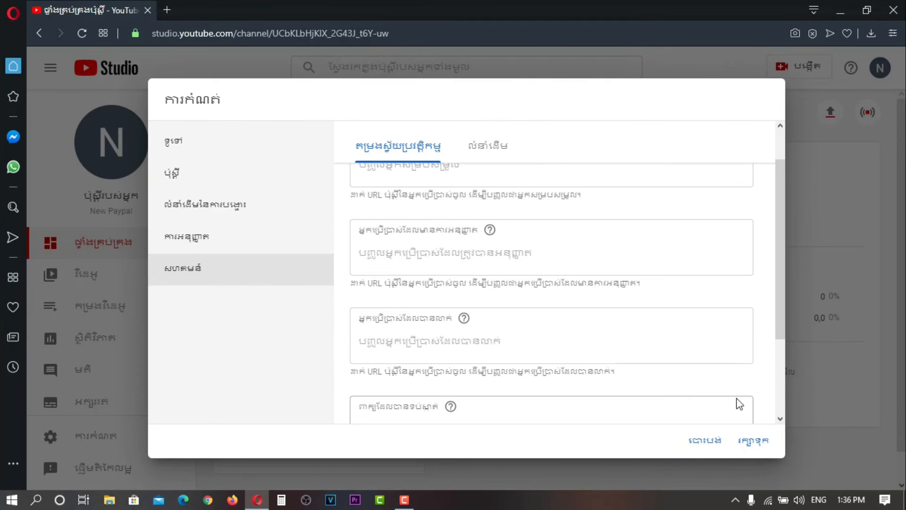
left_click(759, 446)
scroll(108, 397, "down", 2)
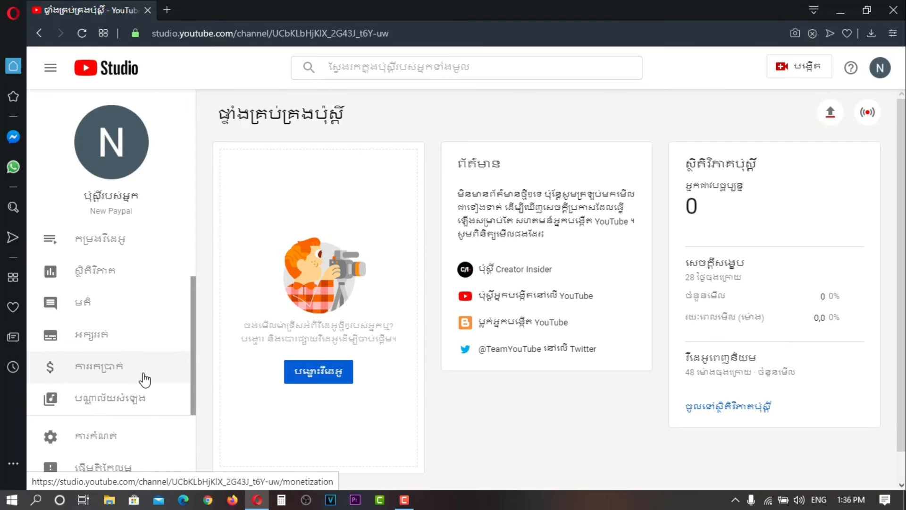
Open the channel's monetization page and examine the subscriber and public watch-hour requirements for the YouTube Partner Program
left_click(78, 372)
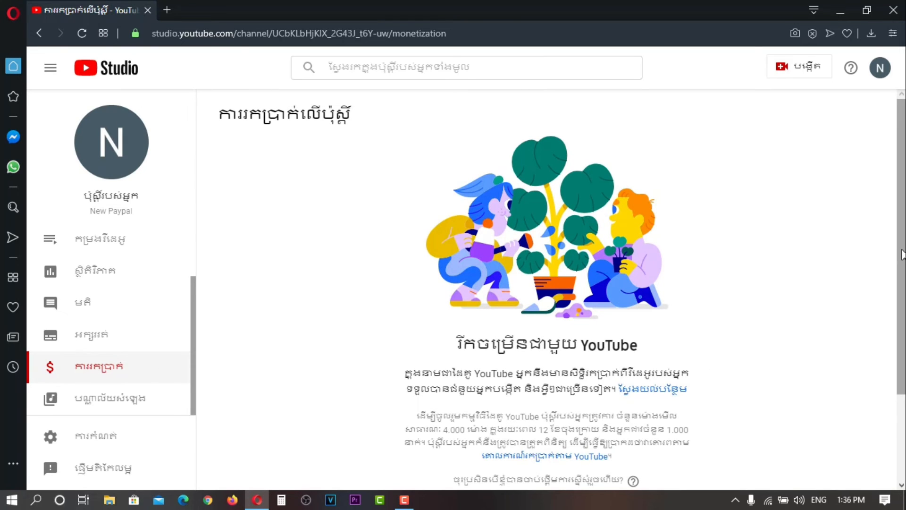
scroll(901, 255, "down", 3)
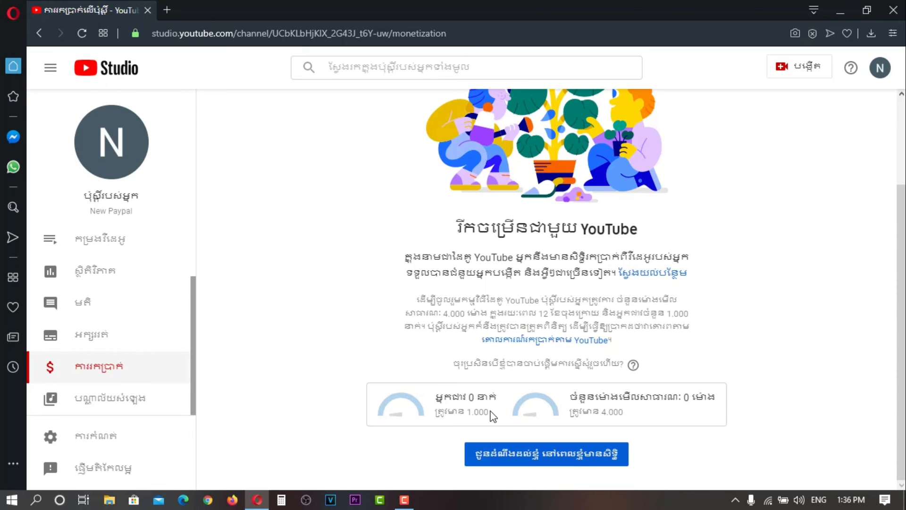
left_click_drag(490, 410, 418, 421)
left_click_drag(489, 412, 435, 413)
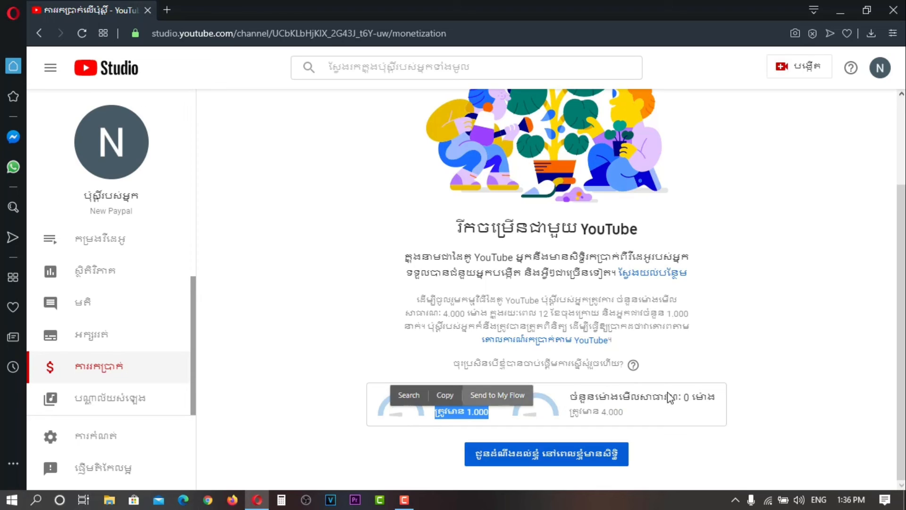
left_click(627, 413)
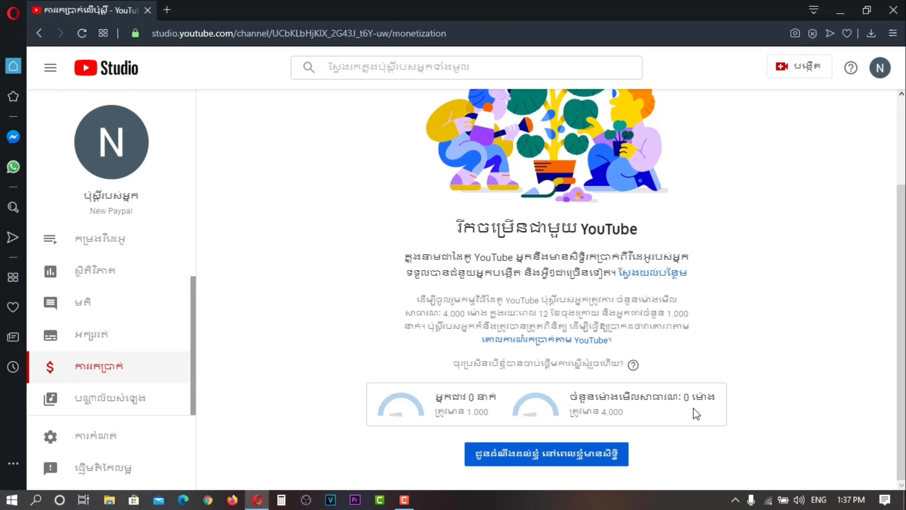
left_click_drag(629, 416, 570, 420)
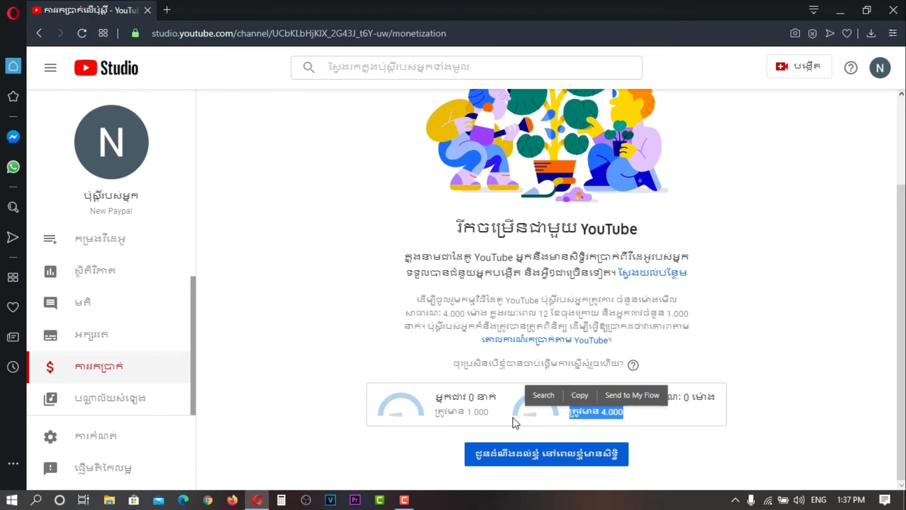
left_click(496, 420)
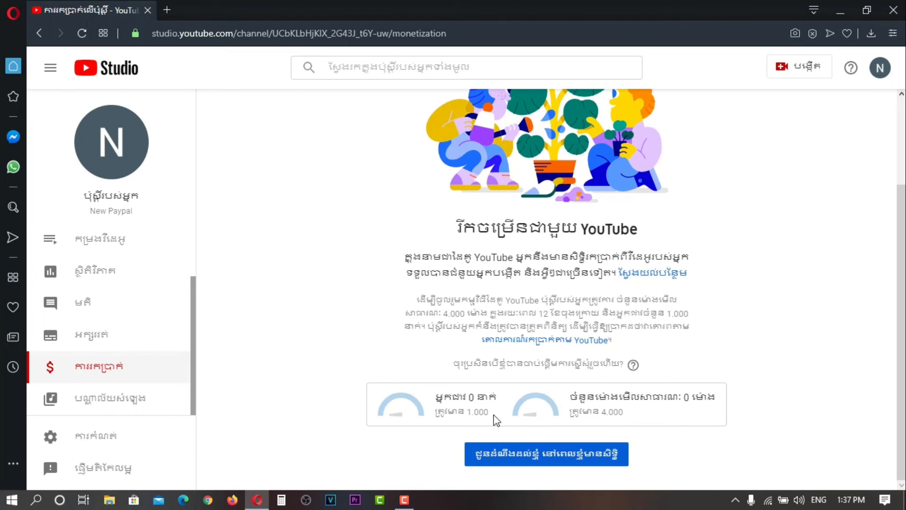
left_click_drag(494, 417, 437, 419)
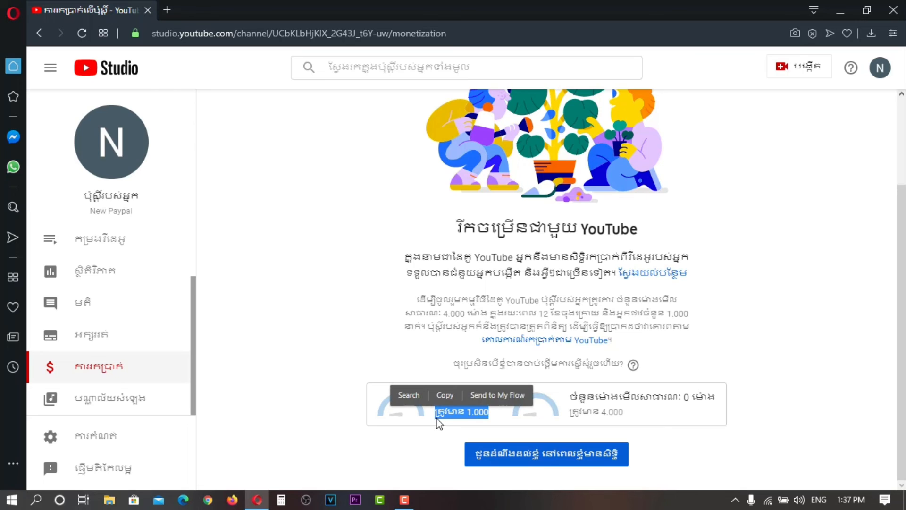
left_click(463, 337)
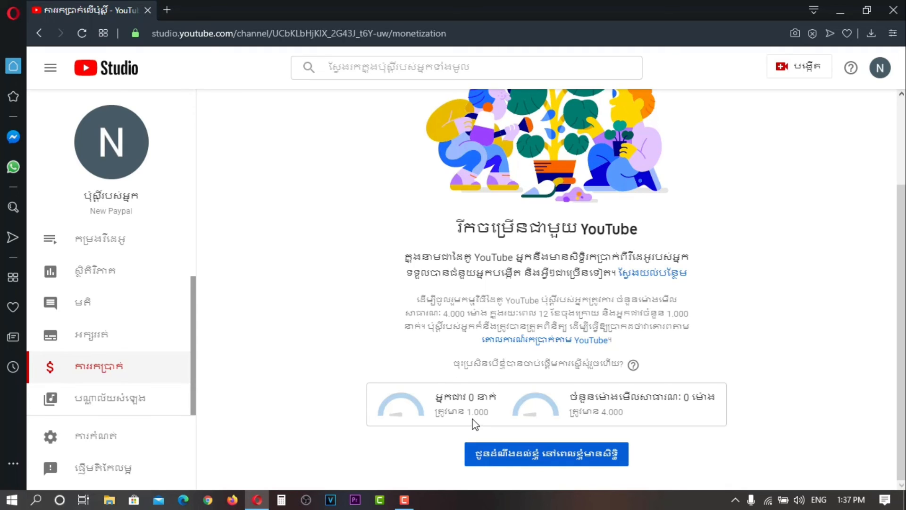
Switch to Calculator and multiply 1000 by 5
left_click(278, 502)
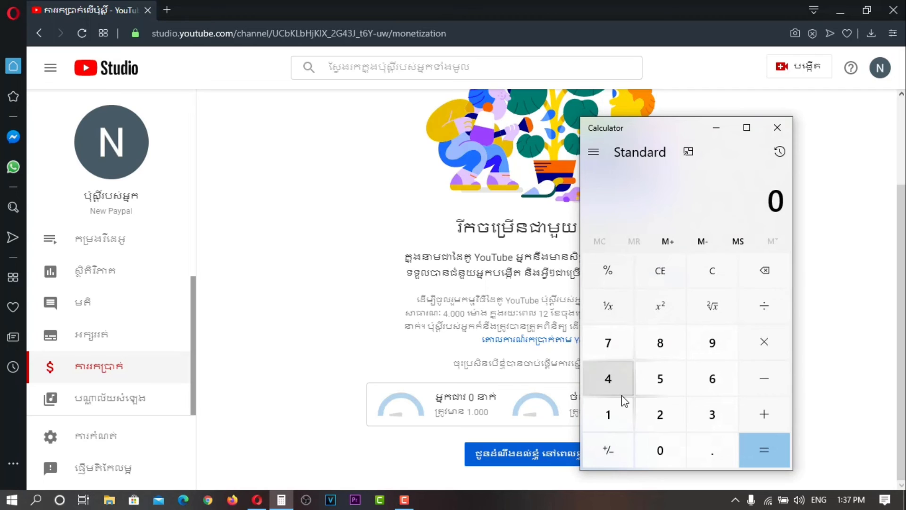
left_click(621, 413)
left_click(661, 448)
left_click(661, 448)
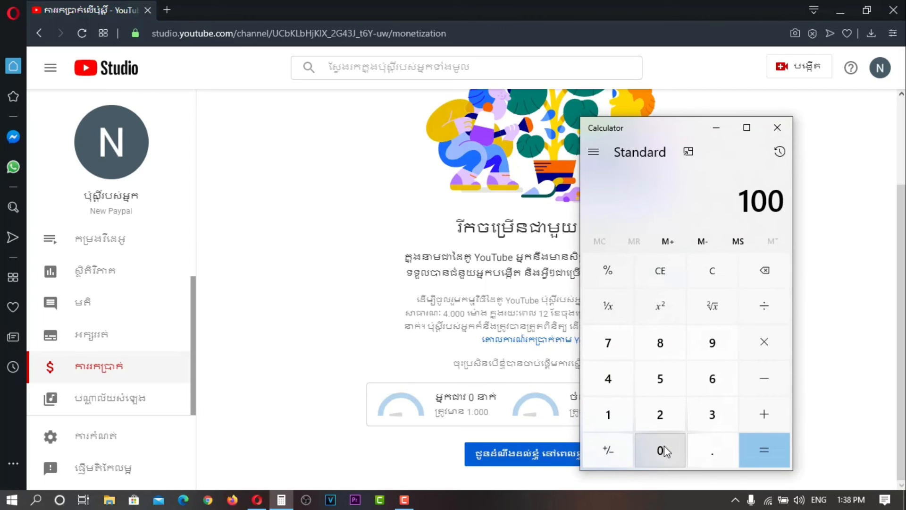
left_click(660, 448)
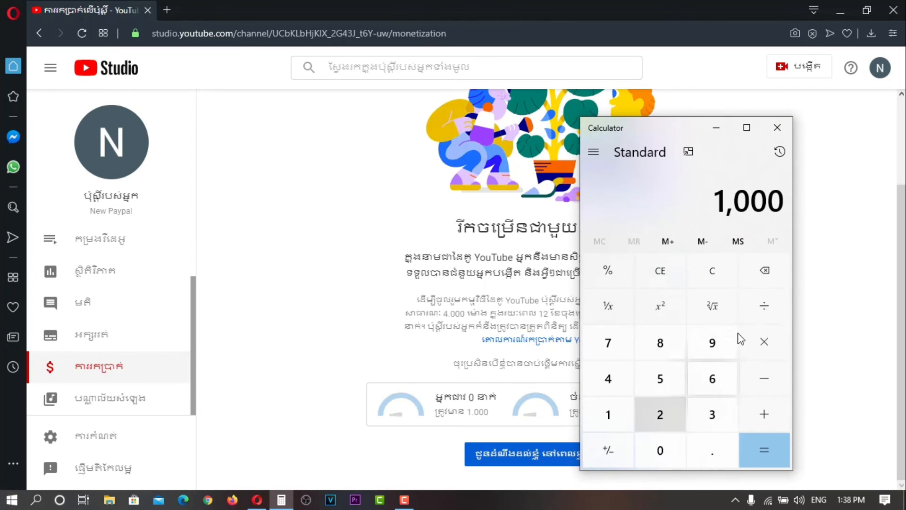
left_click(766, 330)
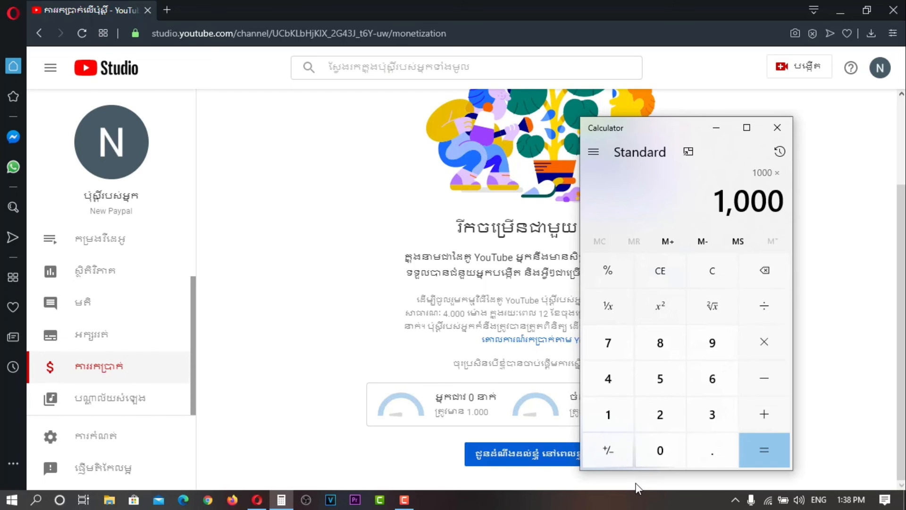
left_click(662, 383)
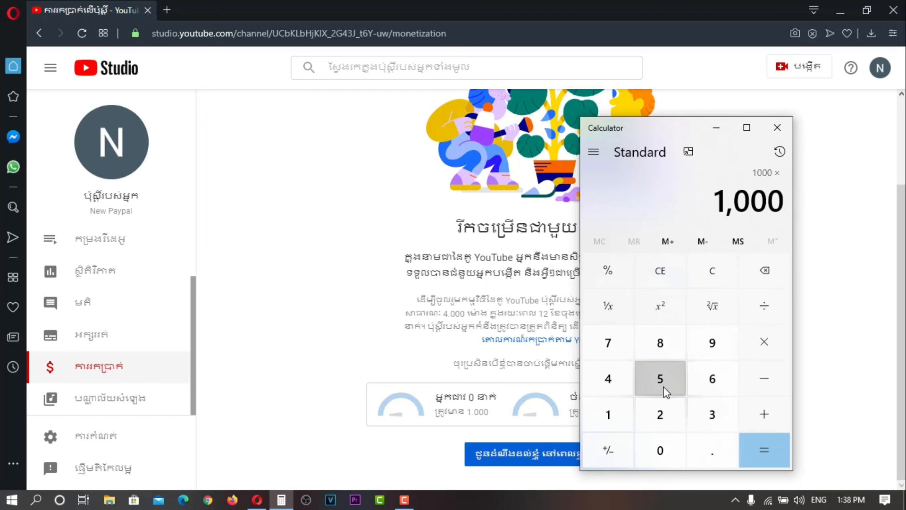
left_click(763, 448)
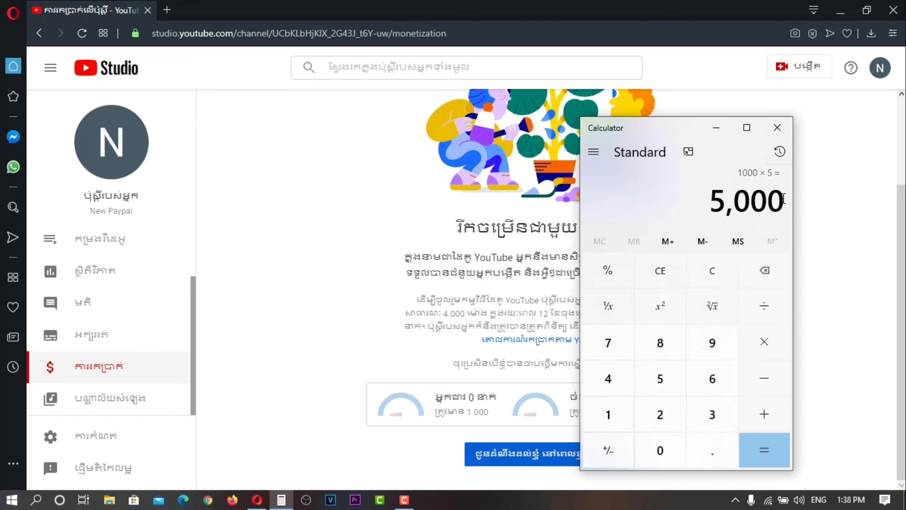
Divide the product by 60 to convert minutes to hours and highlight the whole-number part of the result
left_click(765, 303)
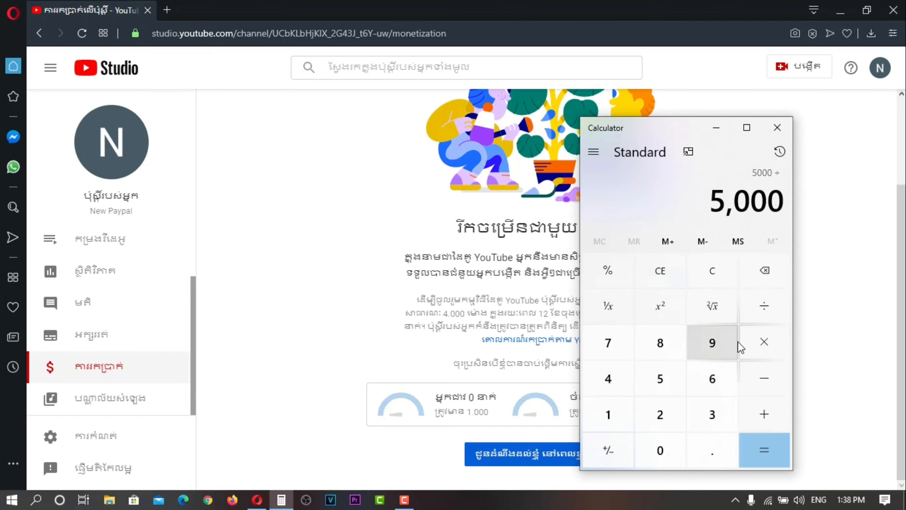
left_click(720, 383)
left_click(669, 455)
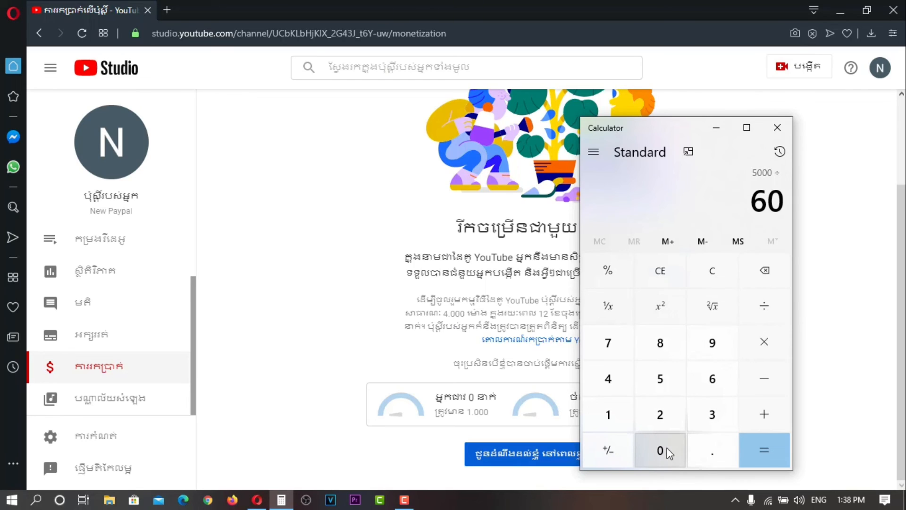
left_click(752, 453)
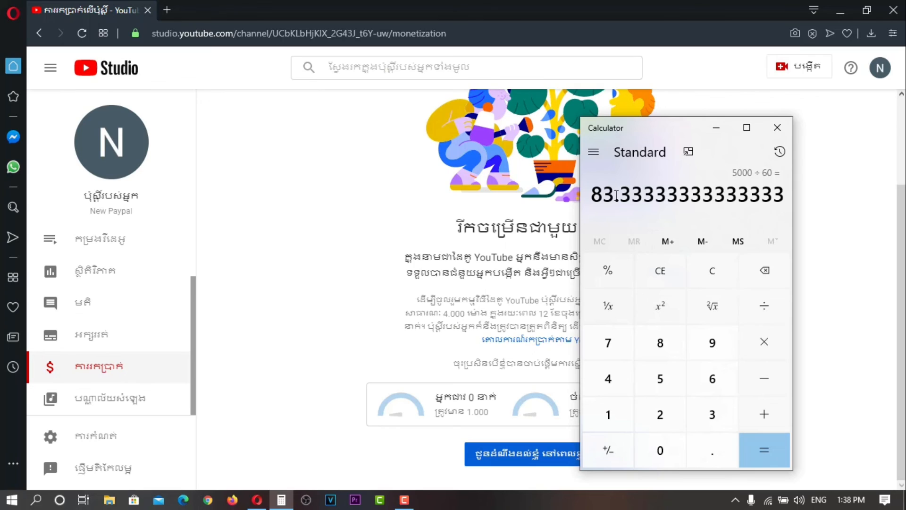
left_click_drag(616, 194, 590, 198)
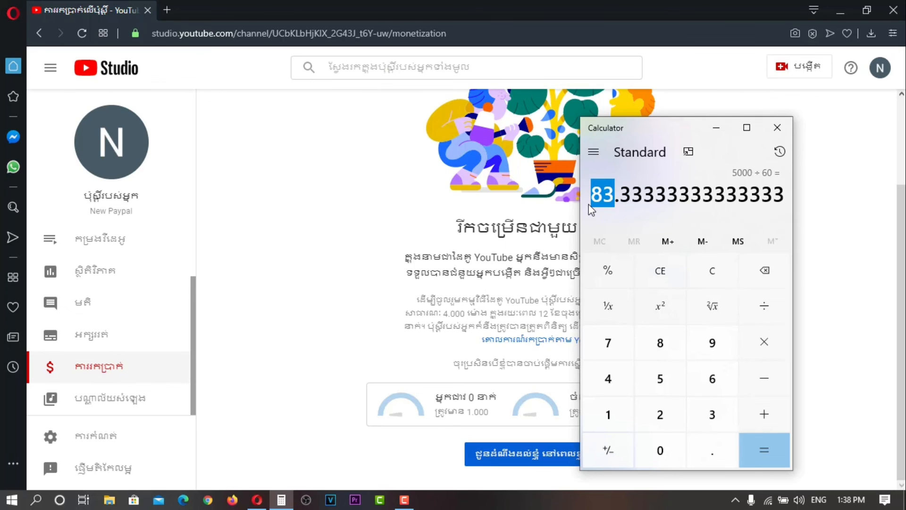
Close Calculator and review the subscriber requirement on the monetization page again
left_click(777, 126)
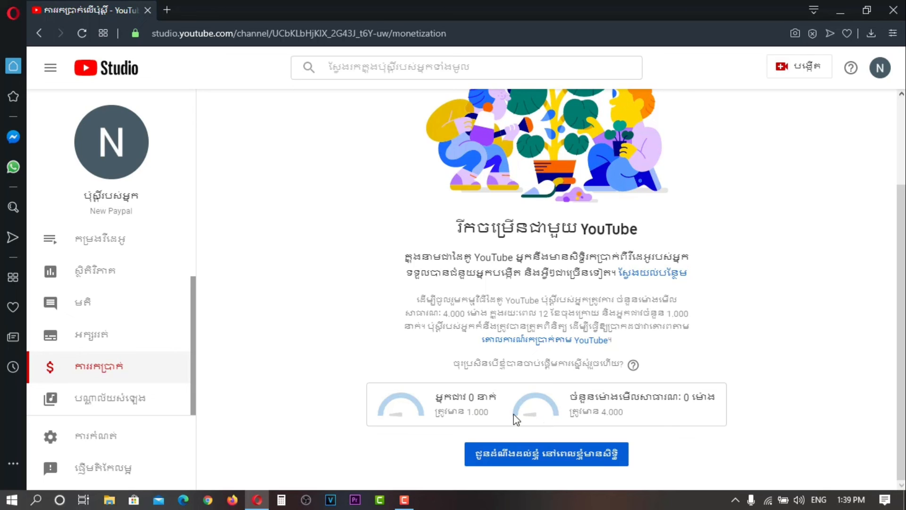
left_click_drag(499, 410, 440, 410)
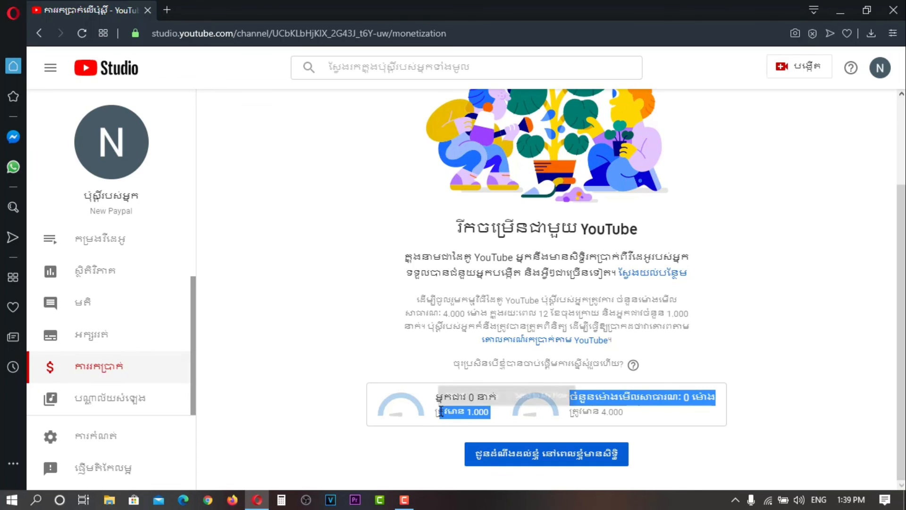
left_click(668, 418)
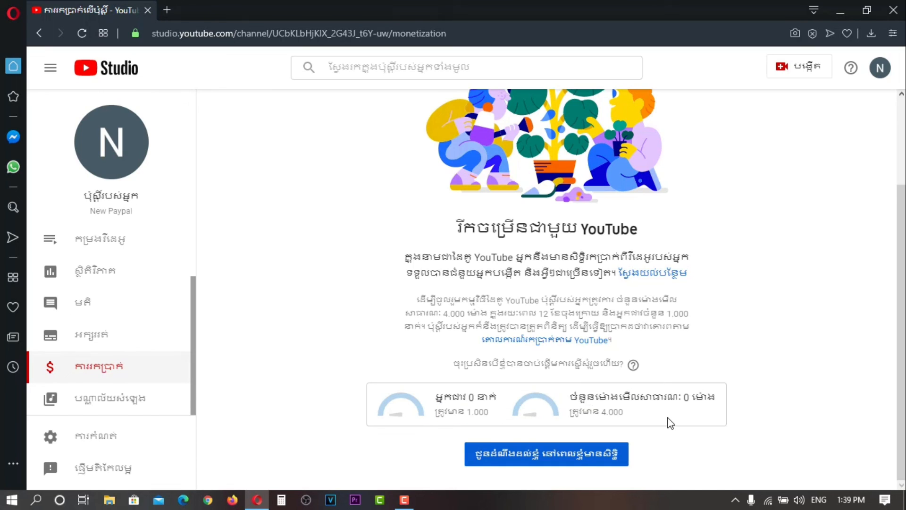